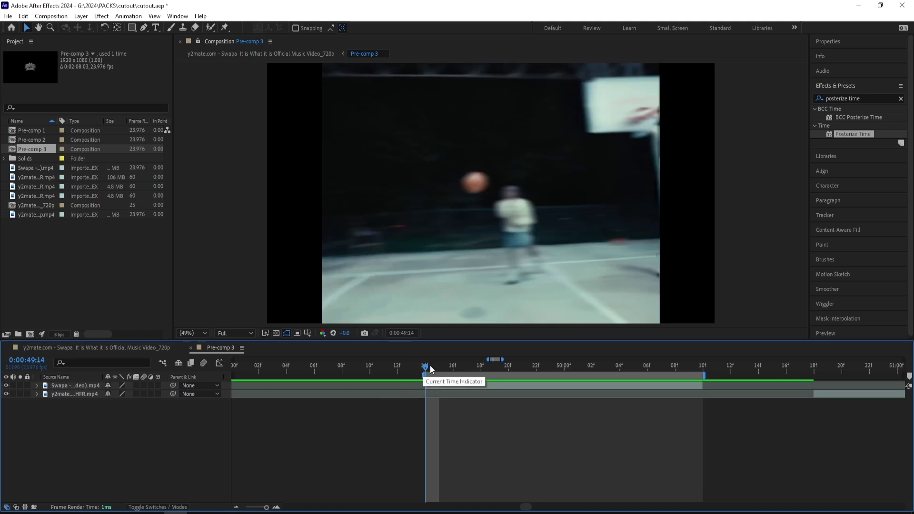
Step: Move the basketball HFR clip above the Swapa video layer and shift it to start at 0:00:49:14
left_click_drag(431, 366, 443, 366)
left_click_drag(83, 394, 84, 383)
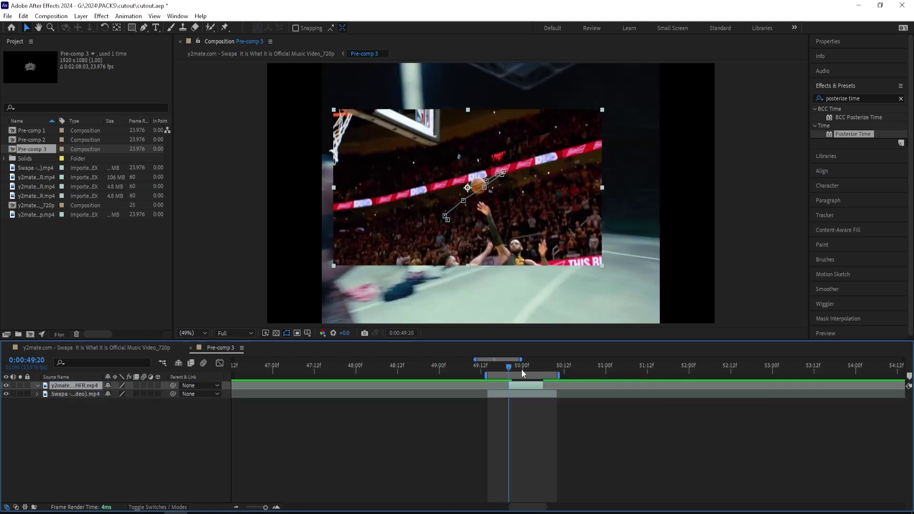
left_click_drag(523, 383, 491, 370)
Step: Duplicate the HFR clip so the copy starts at 0:00:50:00, and hide only that copy
key("ctrl+d")
left_click_drag(6, 386, 6, 394)
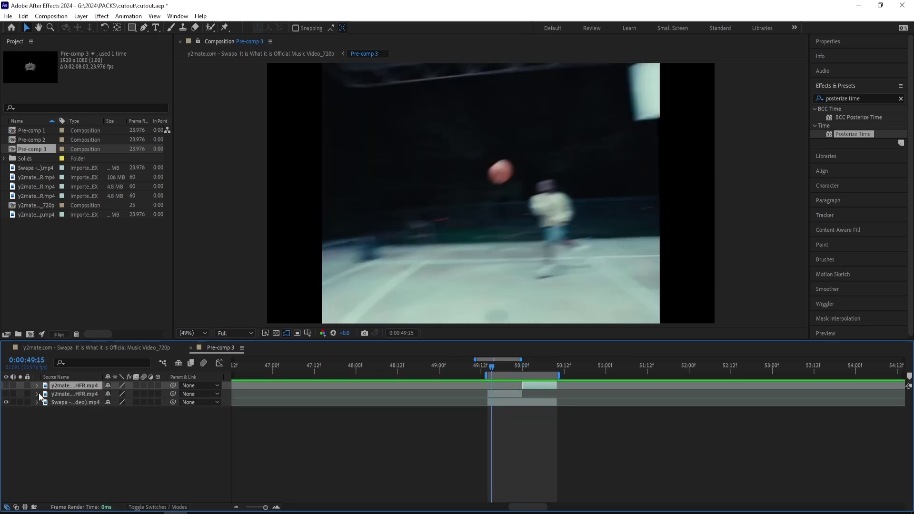
left_click(7, 394)
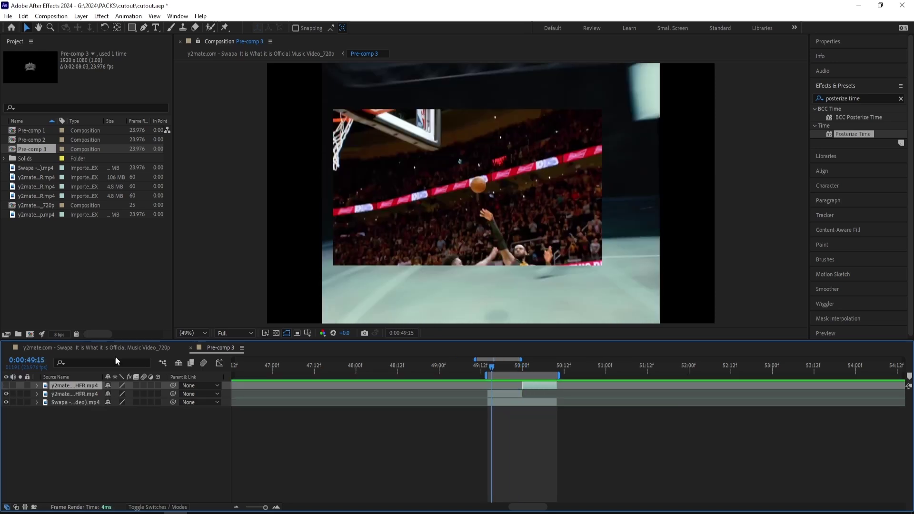
left_click(132, 28)
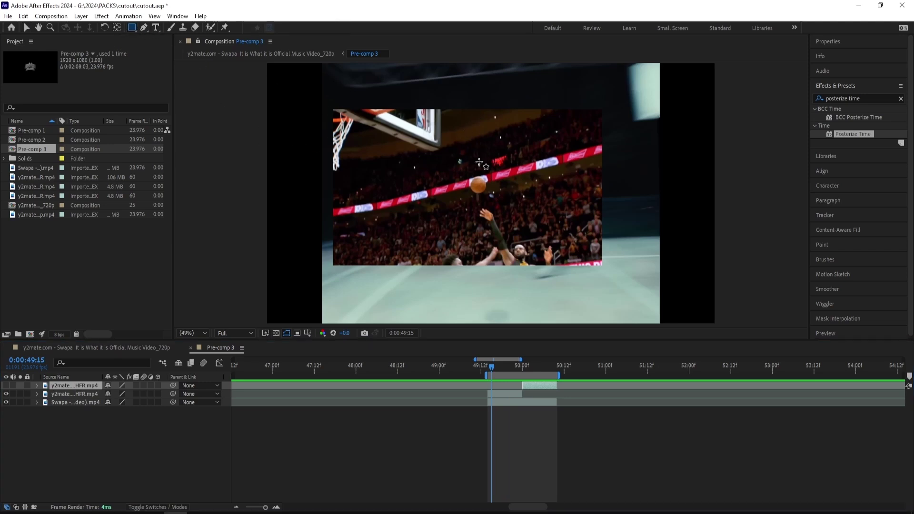
left_click(507, 411)
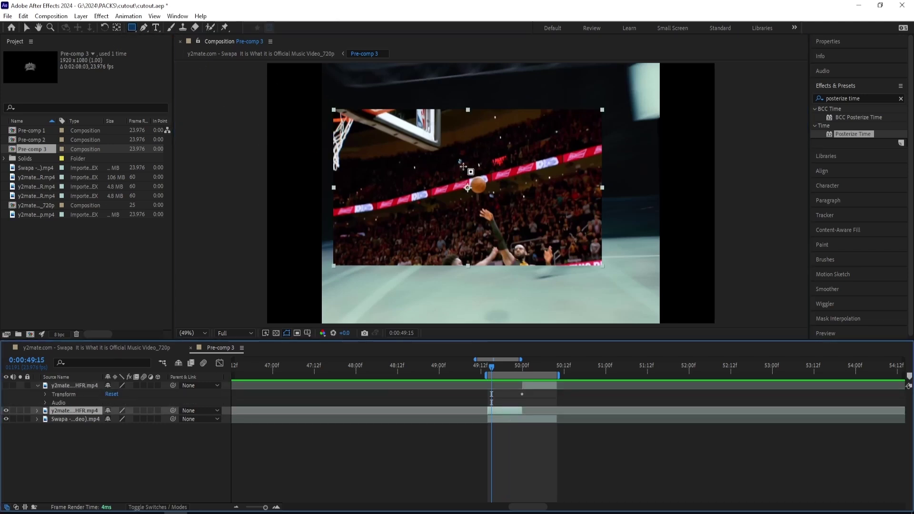
left_click_drag(457, 167, 496, 198)
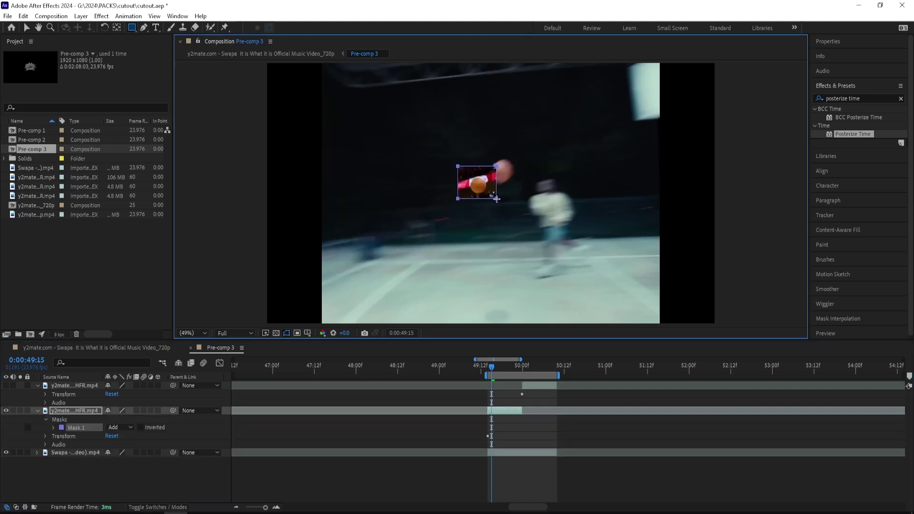
key("v")
scroll(489, 192, "up", 3)
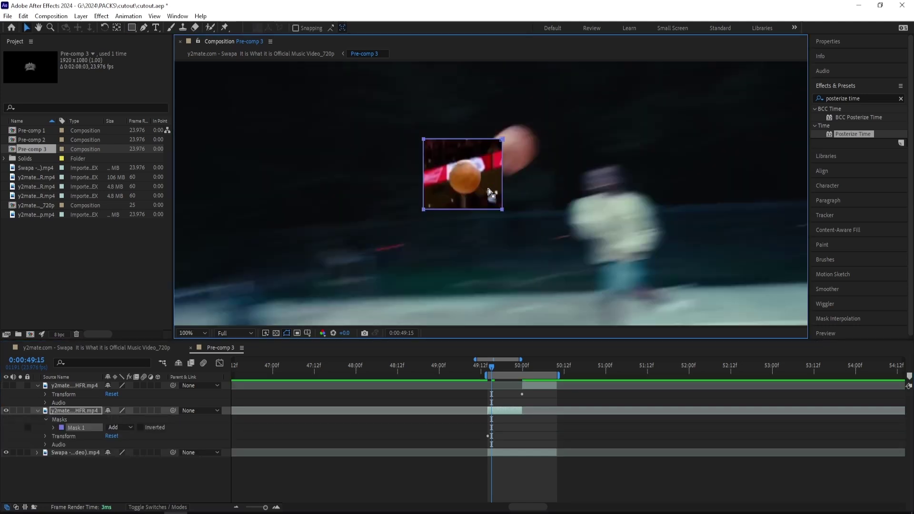
key("Delete")
key("q")
left_click_drag(464, 177, 460, 151)
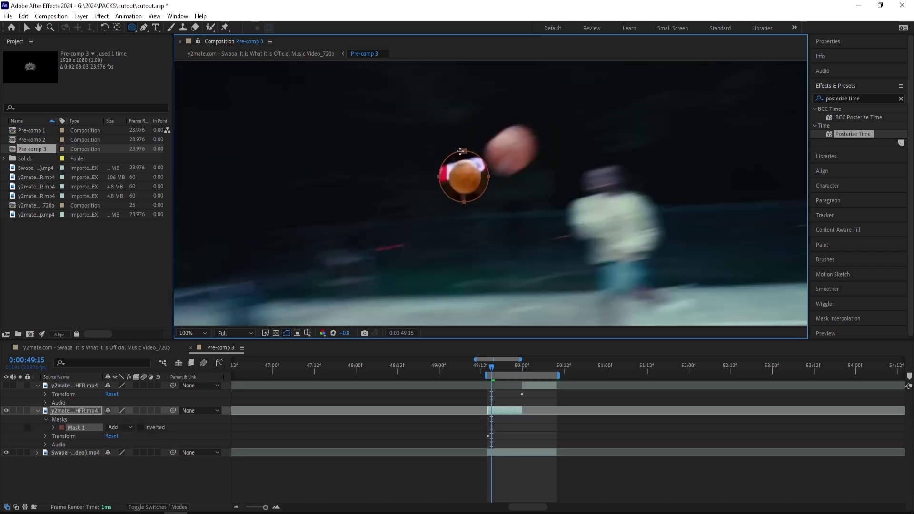
key("Delete")
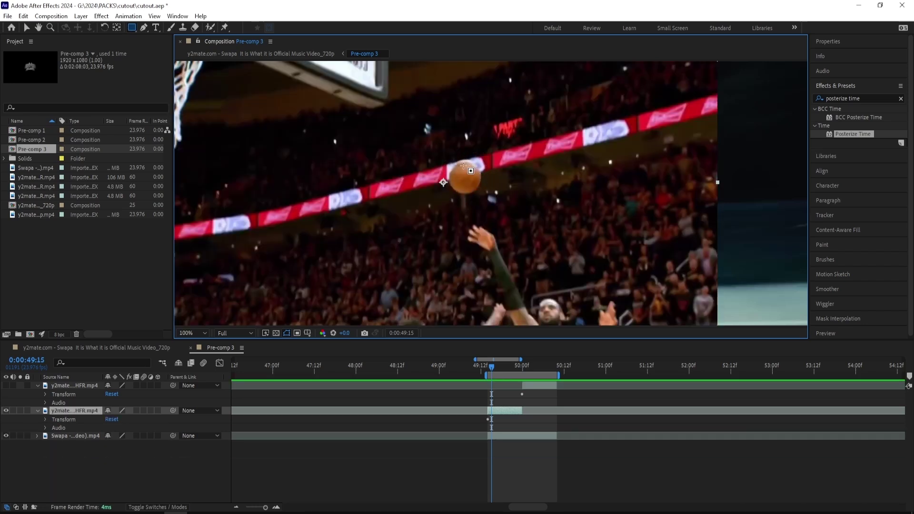
Step: Draw a rectangular mask around the ball on the first HFR clip and shift it to centre on the ball
left_click_drag(415, 141, 503, 204)
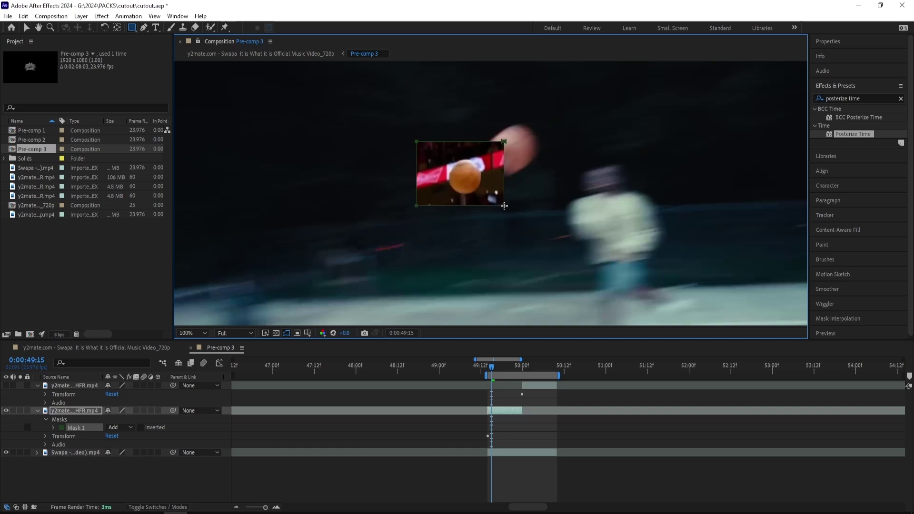
key("v")
left_click_drag(417, 143, 421, 145)
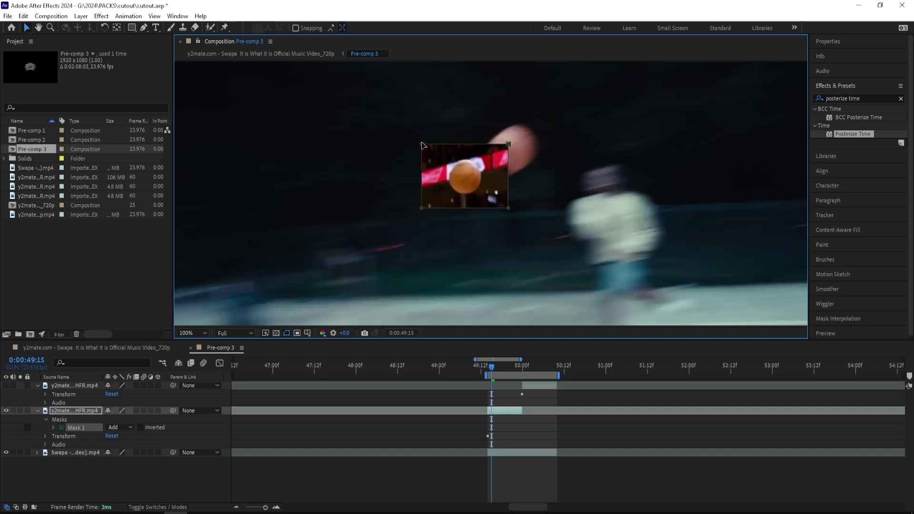
Step: Reveal all properties of the new mask and set its expansion to -22 pixels
key("m")
key("m")
key("m")
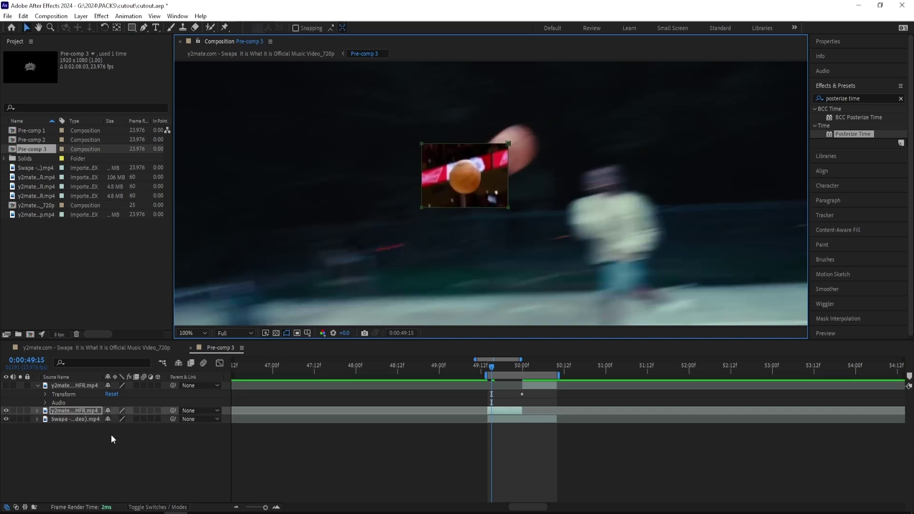
key("m")
key("m")
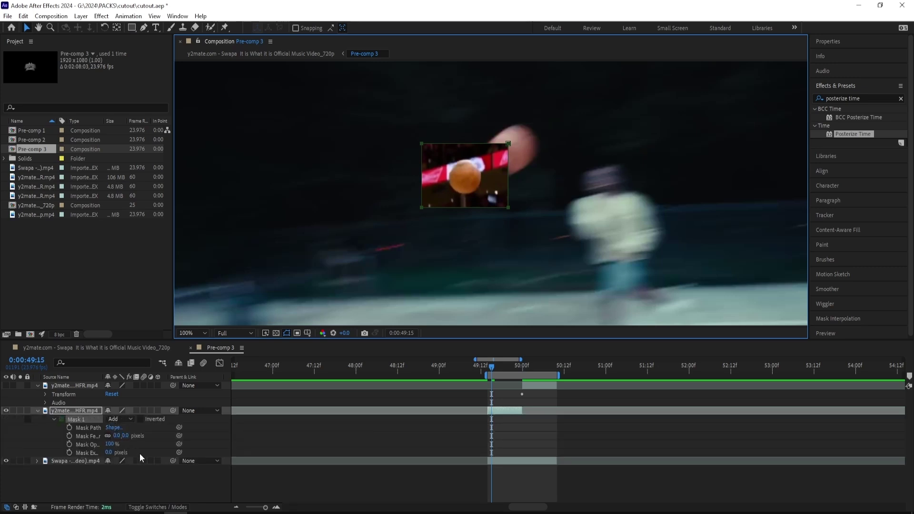
left_click_drag(109, 452, 99, 453)
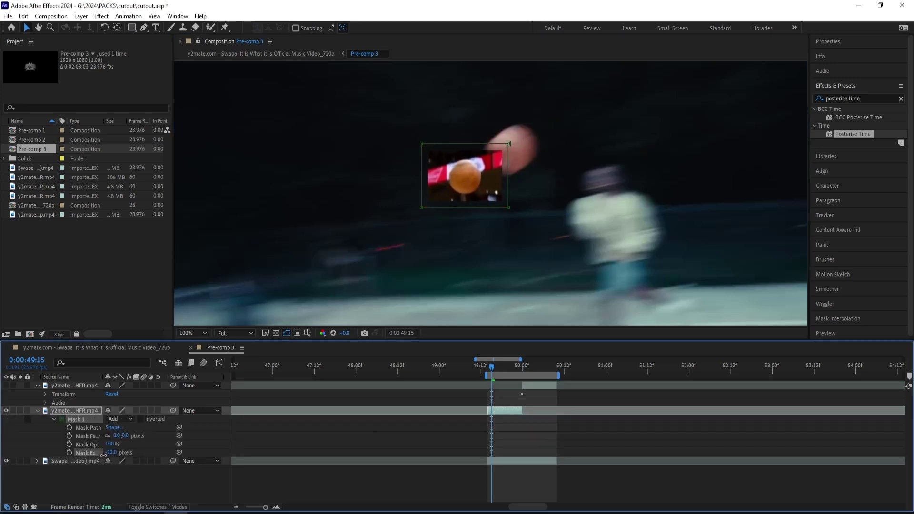
Step: Align the masked ball with the basketball in the Swapa footage at 0:00:49:14 and lower the layer's opacity to 27%
left_click(353, 432)
left_click(514, 410)
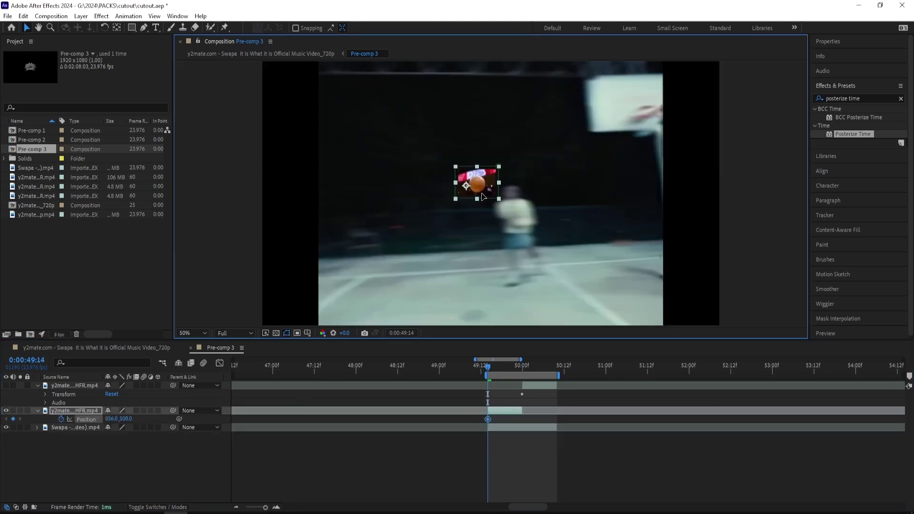
left_click_drag(482, 196, 481, 196)
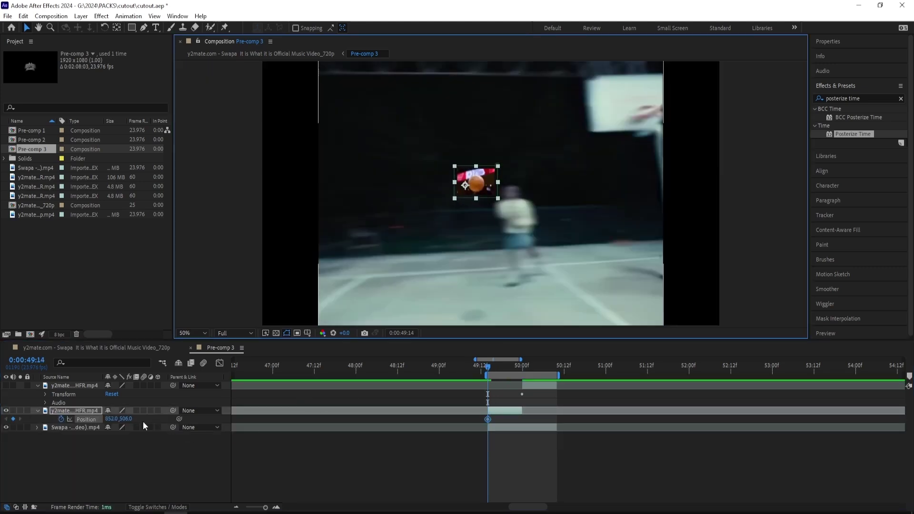
left_click_drag(113, 421, 98, 420)
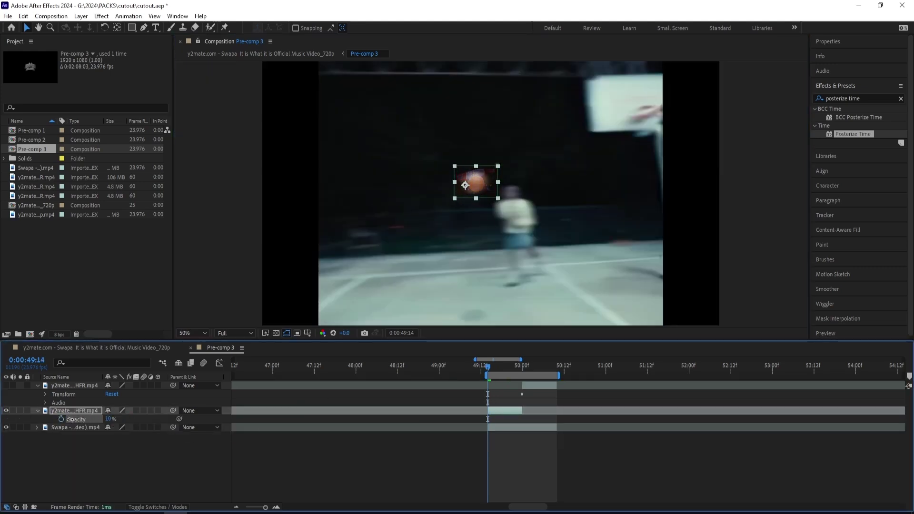
scroll(489, 195, "up", 1)
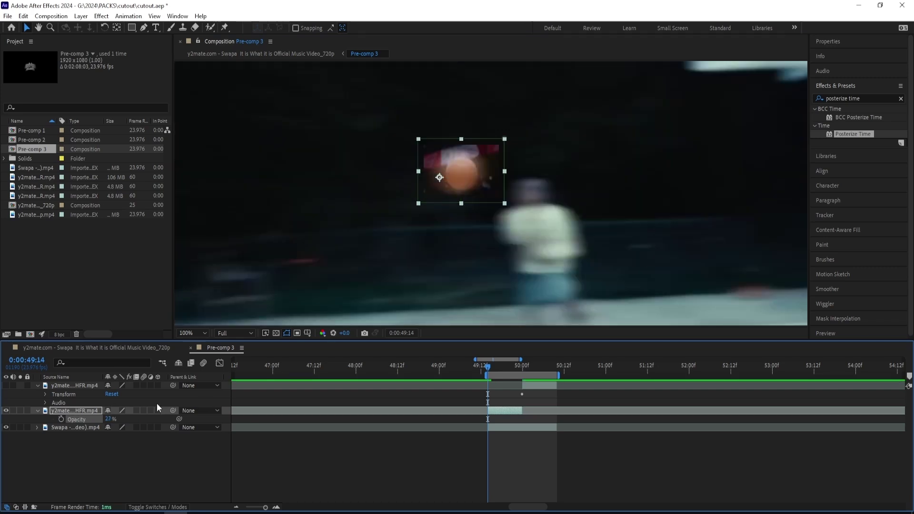
Step: Move the layer's anchor point onto the ball and scale the layer to 85% to fit the underlying basketball
key("s")
key("y")
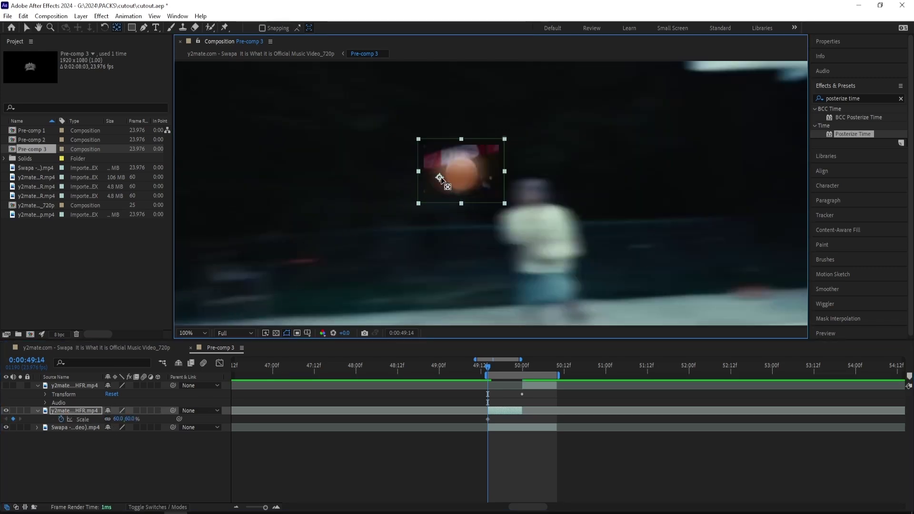
left_click_drag(441, 178, 455, 178)
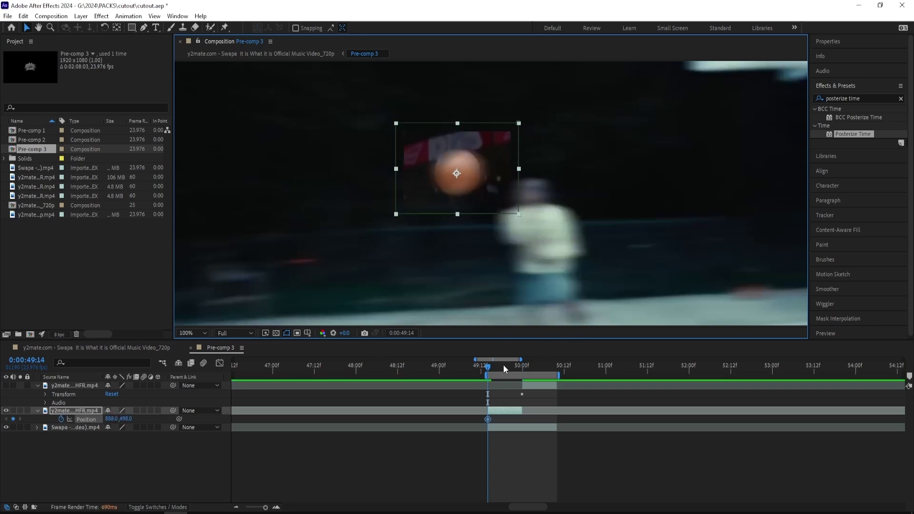
Step: Keyframe the masked layer's position at 0:00:49:15 so its ball covers the basketball in the footage
left_click_drag(487, 368, 491, 367)
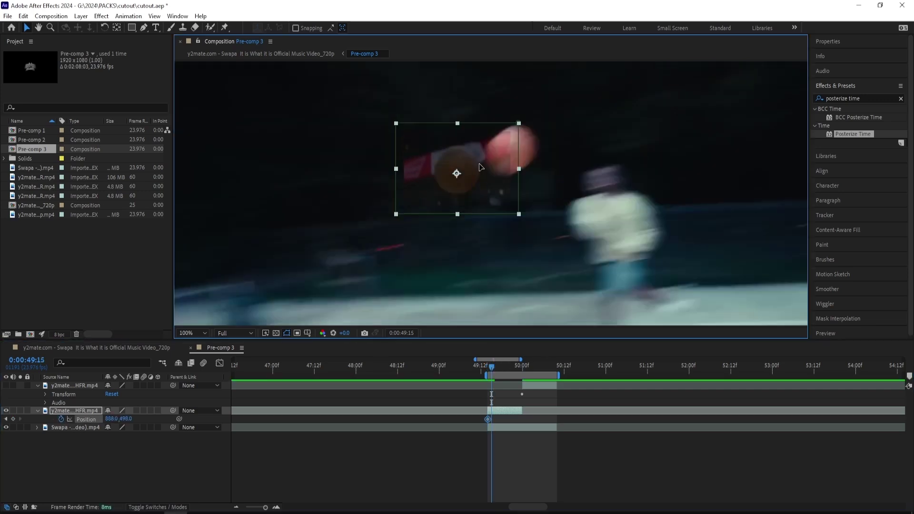
left_click_drag(473, 163, 525, 145)
key("Right")
key("Right")
key("Right")
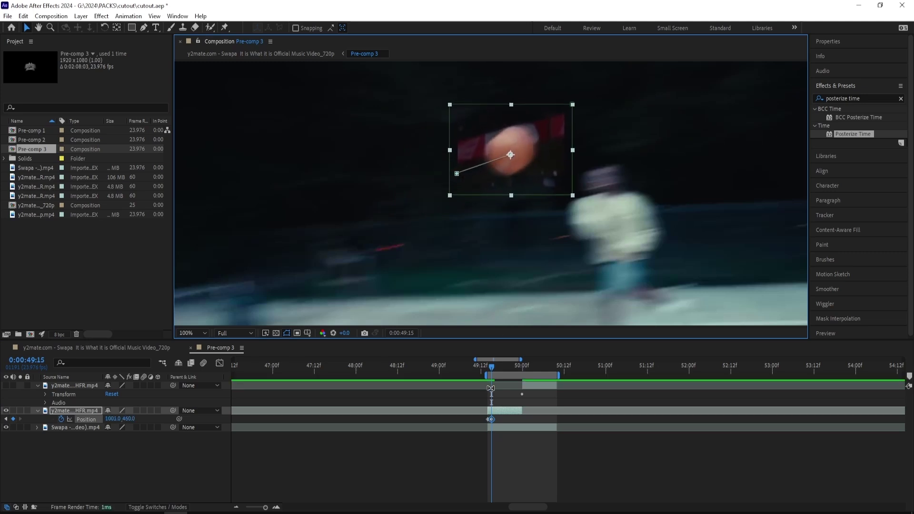
Step: Keyframe the masked layer's position over the moving basketball at 0:00:49:16, 0:00:49:17 and 0:00:49:18
left_click(492, 368)
left_click_drag(550, 205, 401, 274)
left_click_drag(365, 203, 393, 186)
scroll(336, 427, "right", 3)
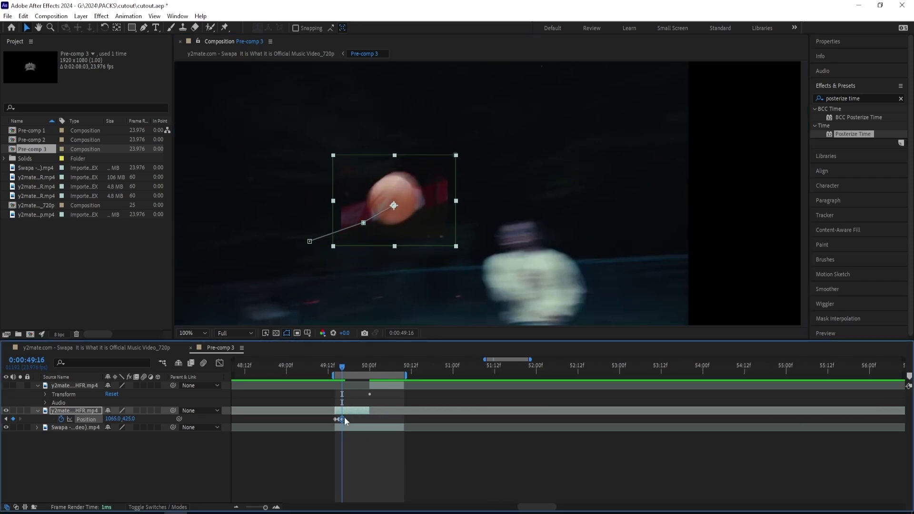
left_click(276, 507)
left_click_drag(355, 360, 356, 361)
left_click_drag(349, 366, 356, 367)
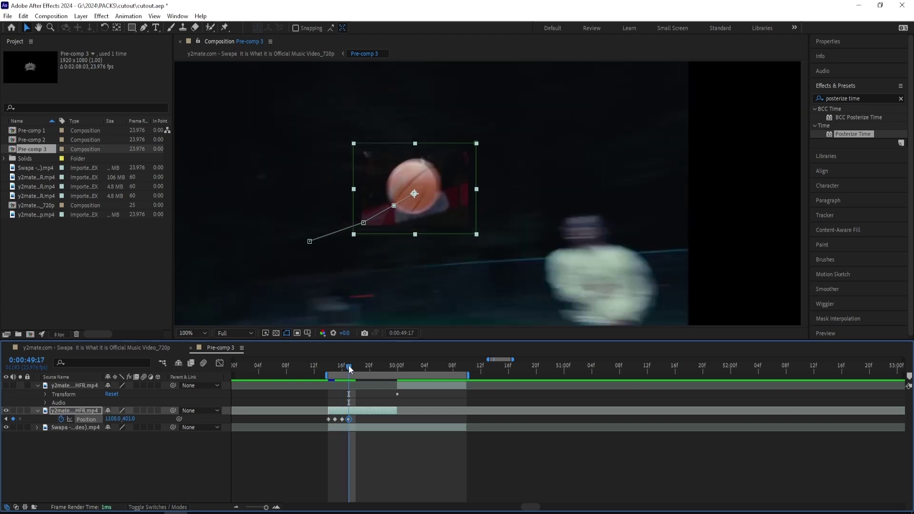
left_click_drag(415, 191, 421, 190)
Step: Move the second scale keyframe to 0:00:49:17, set the scale to 99% at 0:00:49:18 and fine-tune the ball's position there
left_click(342, 419)
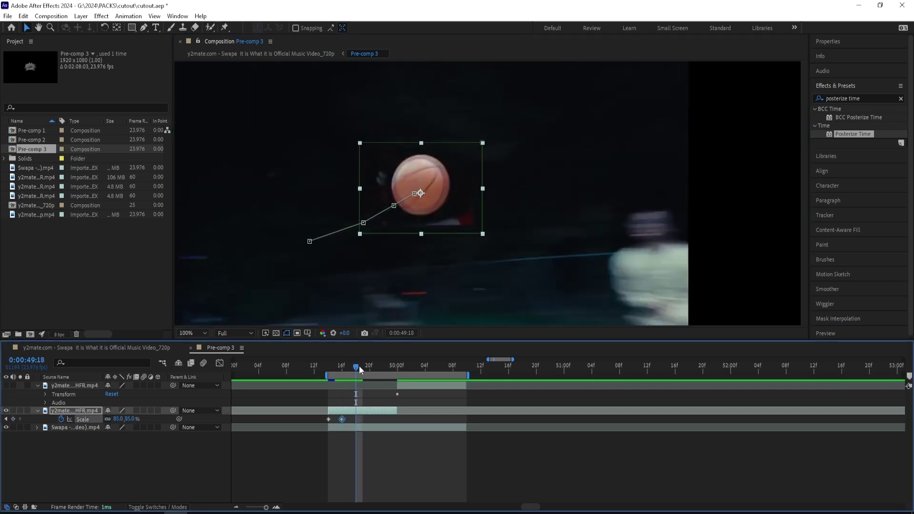
left_click_drag(357, 365, 353, 367)
mouse_move(357, 368)
left_mouse_down()
mouse_move(374, 371)
mouse_move(355, 372)
left_mouse_up()
left_click_drag(117, 419, 124, 416)
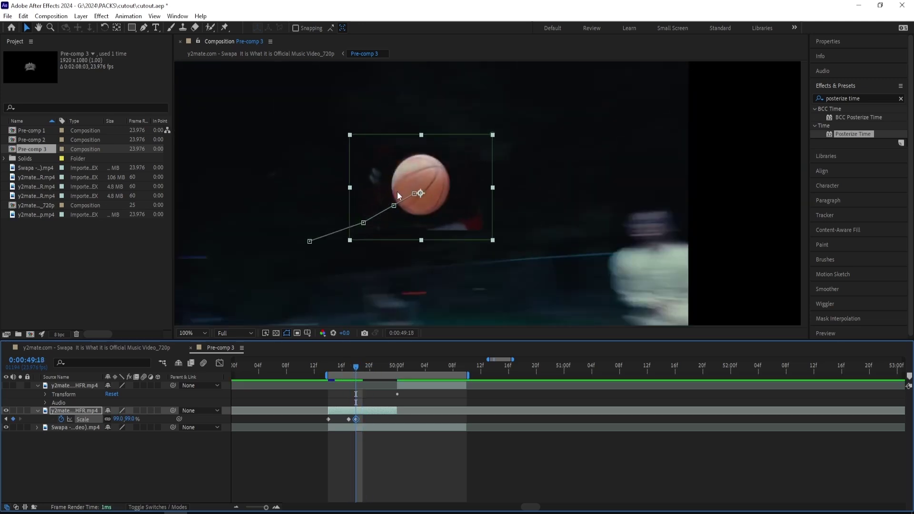
left_click_drag(443, 190, 445, 189)
Step: Follow the basketball with position and scale keyframes from 0:00:49:19 to 0:00:49:23, using 130% at 0:00:49:20 and 123% at 0:00:49:22
key("Page_Down")
left_click_drag(445, 190, 441, 198)
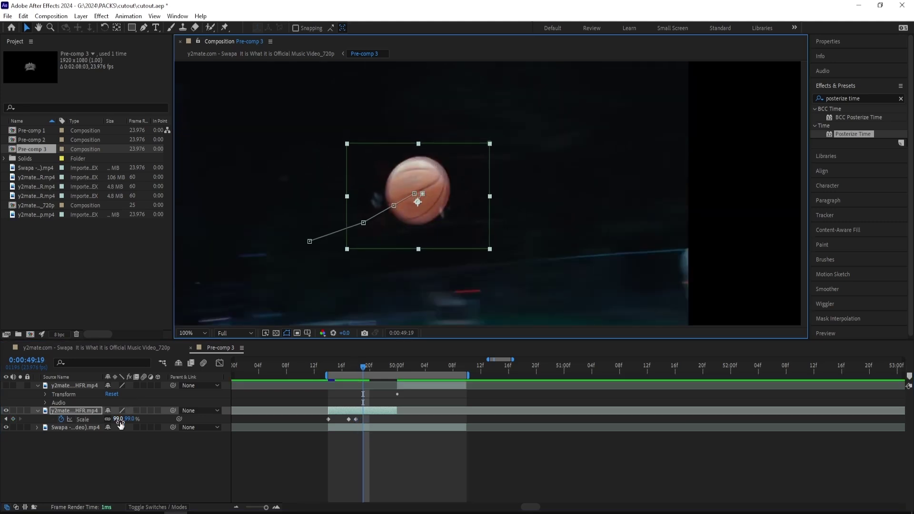
left_click_drag(117, 419, 123, 418)
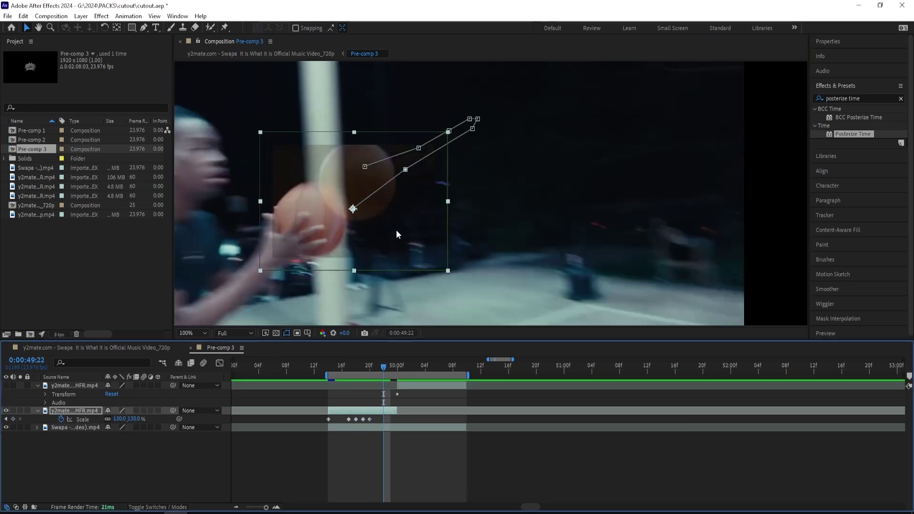
left_click_drag(396, 230, 350, 250)
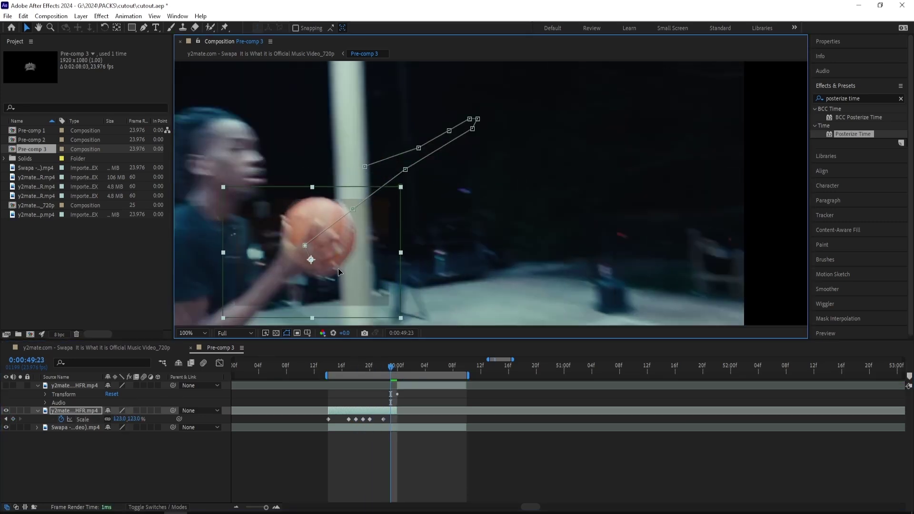
left_click_drag(326, 369, 387, 373)
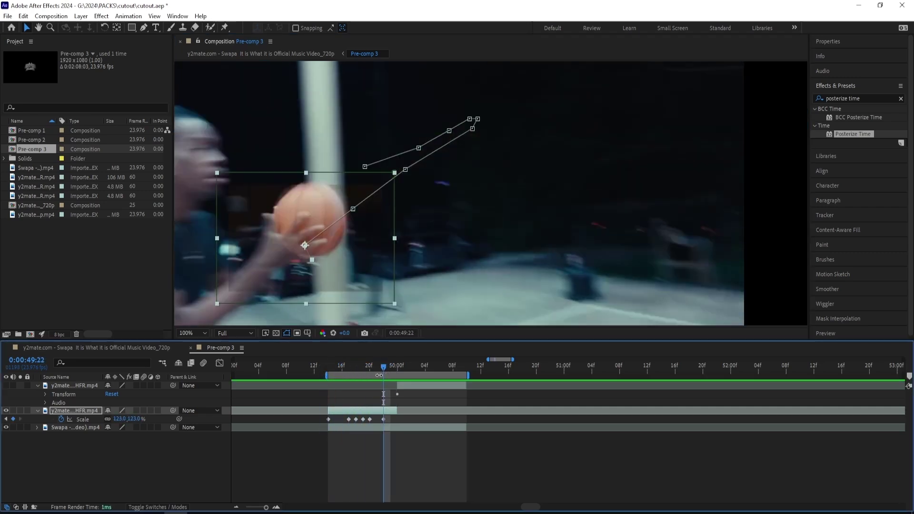
Step: Set the layer's opacity to 100% and keyframe its mask path at 0:00:49:14 and 0:00:49:22, raising the mask around the ball at 0:00:49:22
key("t")
left_click_drag(112, 421, 174, 410)
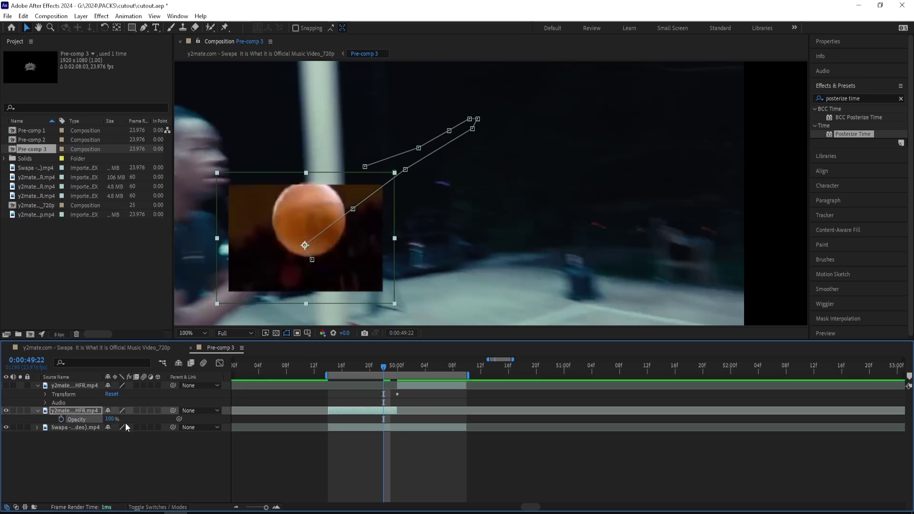
key("m")
left_click(72, 426)
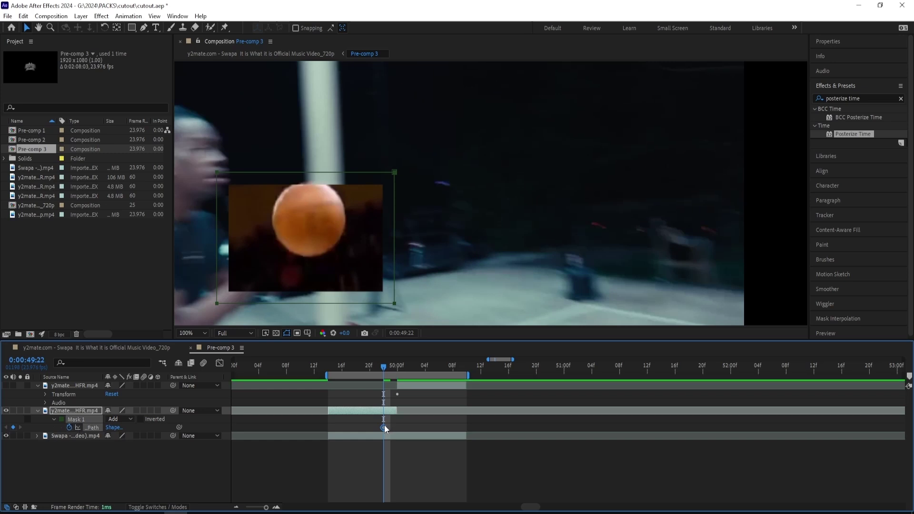
left_click_drag(383, 427, 328, 429)
left_click(76, 412)
left_click(75, 419)
left_click_drag(214, 302, 216, 287)
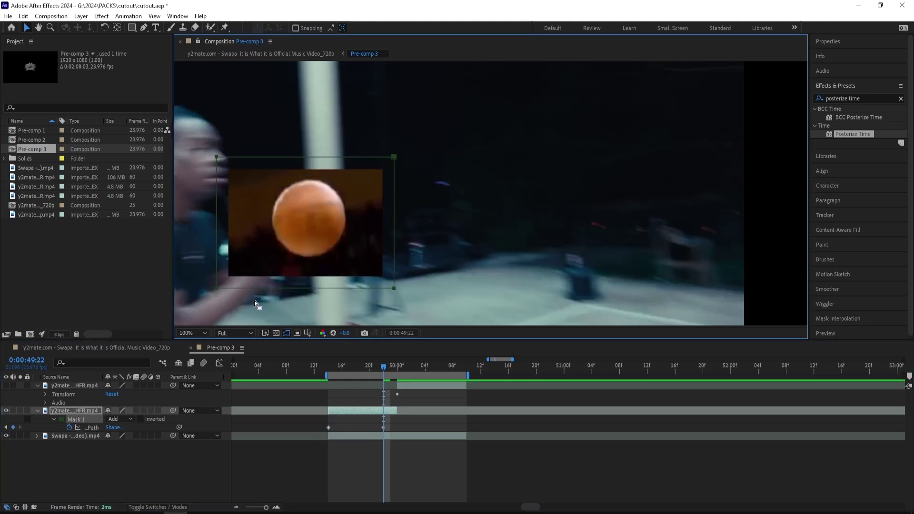
Step: Show the second HFR clip copy at 0:00:50:00 and draw a rectangular mask around its ball
left_click(369, 366)
left_click_drag(370, 365, 394, 373)
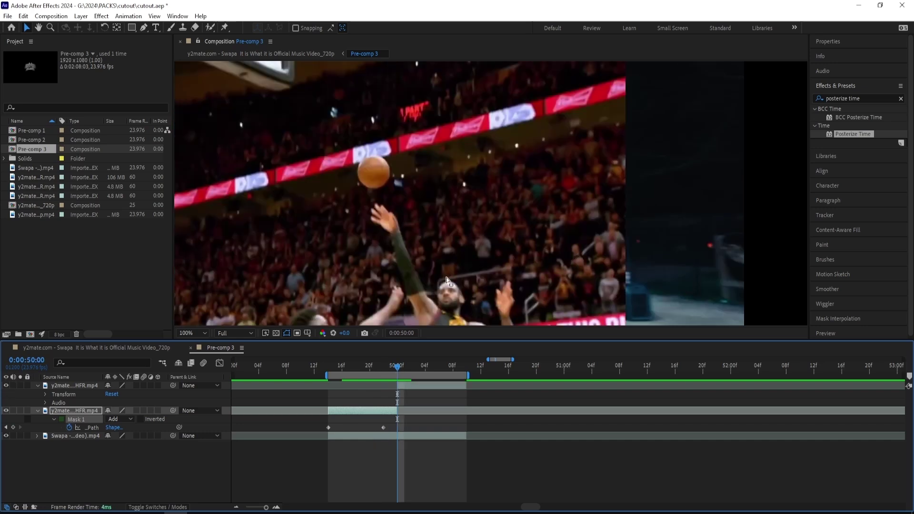
left_click(419, 386)
key("q")
left_click_drag(334, 130, 395, 194)
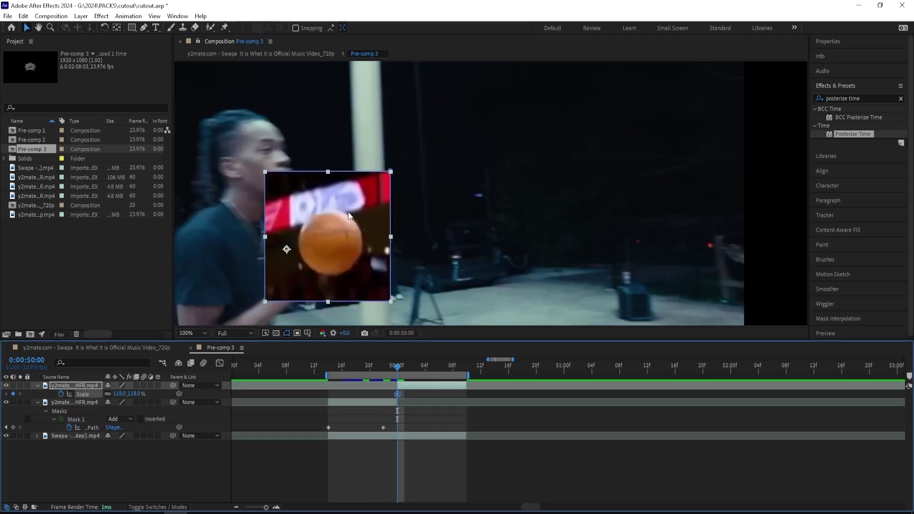
Step: Lower the second ball layer's opacity to 37% and align its ball with the footage's basketball at 0:00:50:00
left_click_drag(349, 216, 355, 213)
key("t")
left_click_drag(111, 394, 91, 397)
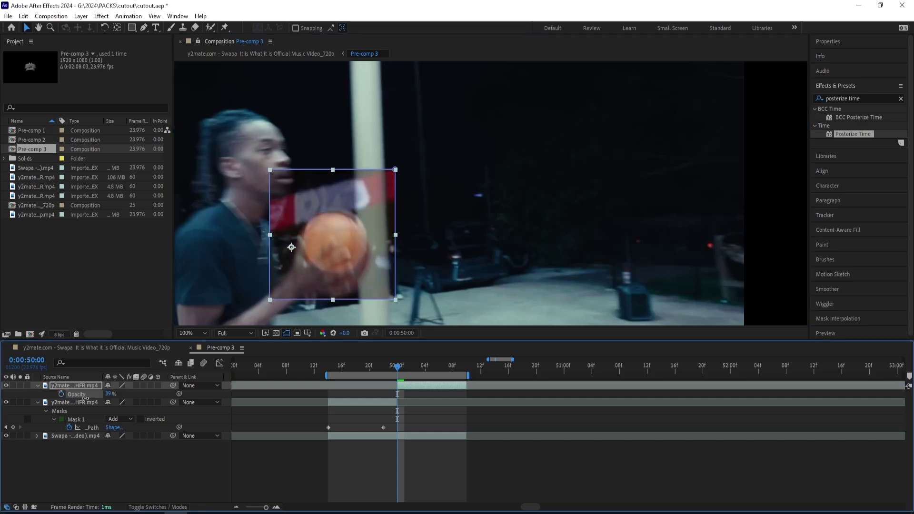
left_click_drag(346, 247, 344, 254)
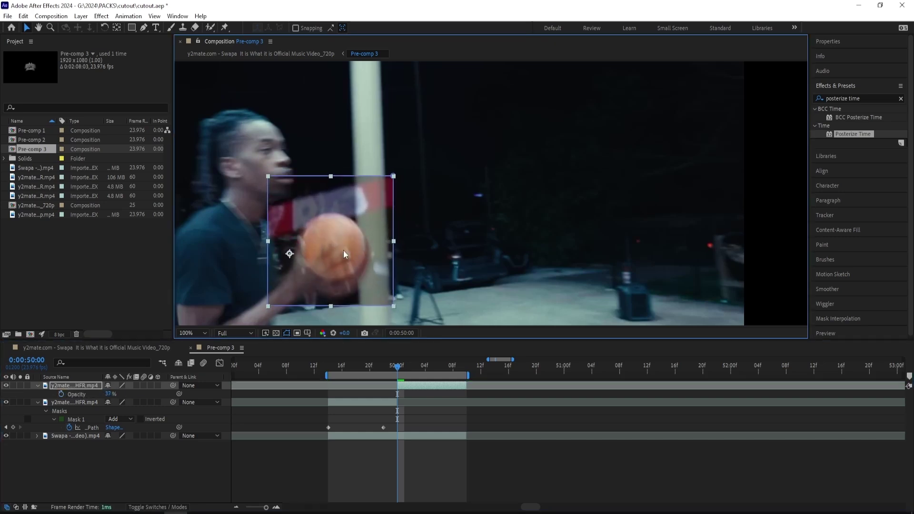
Step: Follow the basketball after 0:00:50:00 with position and scale keyframes, using 127% at 0:00:50:02 and 140% at 0:00:50:03
key("s")
left_click_drag(119, 394, 123, 394)
left_click(348, 238)
left_click_drag(348, 238, 344, 240)
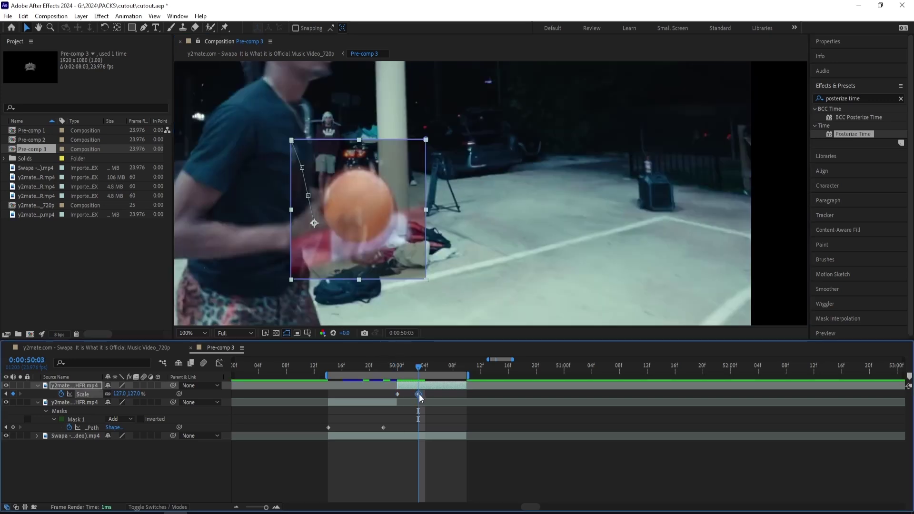
left_click_drag(419, 395, 413, 395)
left_click_drag(138, 399, 379, 200)
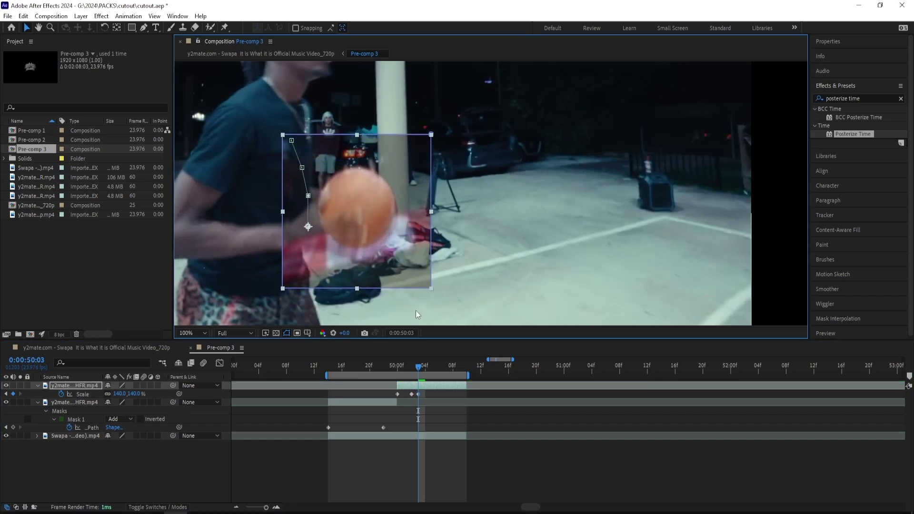
left_click(424, 366)
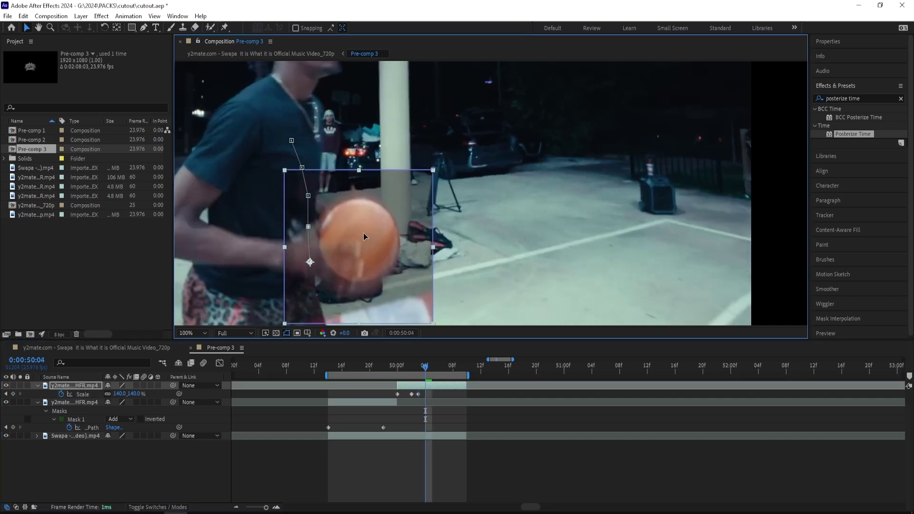
left_click(430, 368)
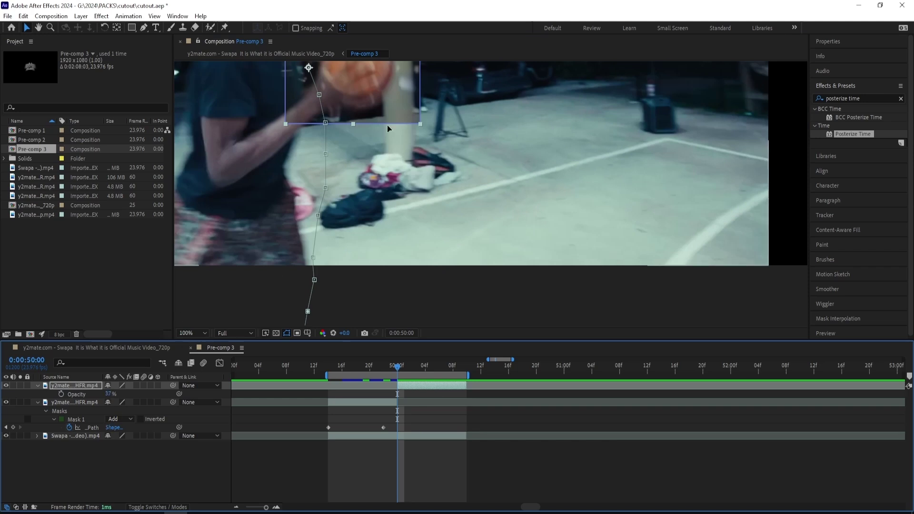
Step: Fit the composition in the viewer and set the second ball layer's opacity back to 100%
left_click(192, 334)
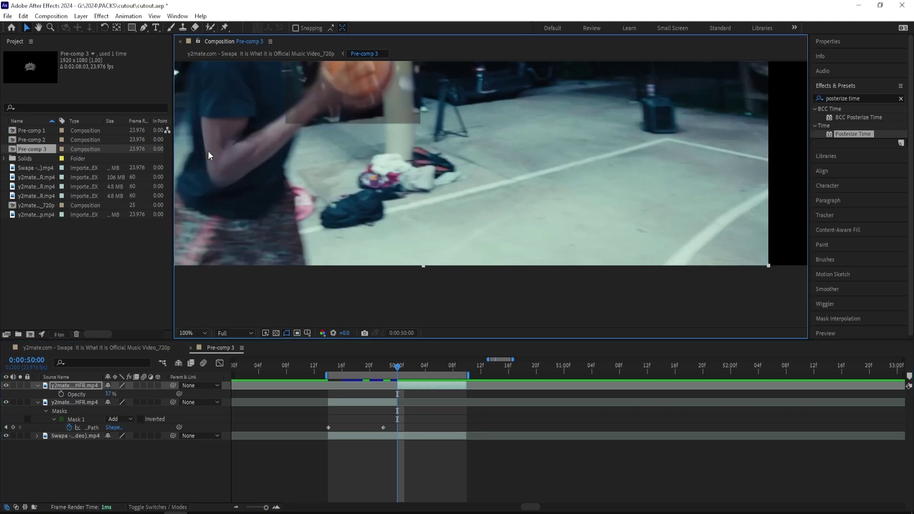
left_click(208, 151)
left_click(184, 332)
left_click(204, 170)
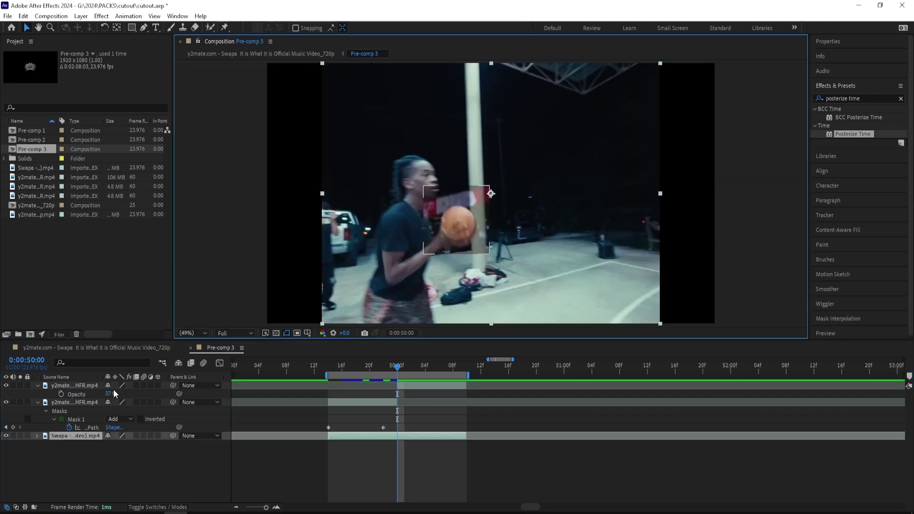
left_click_drag(111, 394, 251, 380)
left_click(569, 464)
Step: Preview the ball replacement from 0:00:49:14 and examine the changeover between the two ball layers around 0:00:50:00
left_click_drag(397, 366, 330, 369)
key("space")
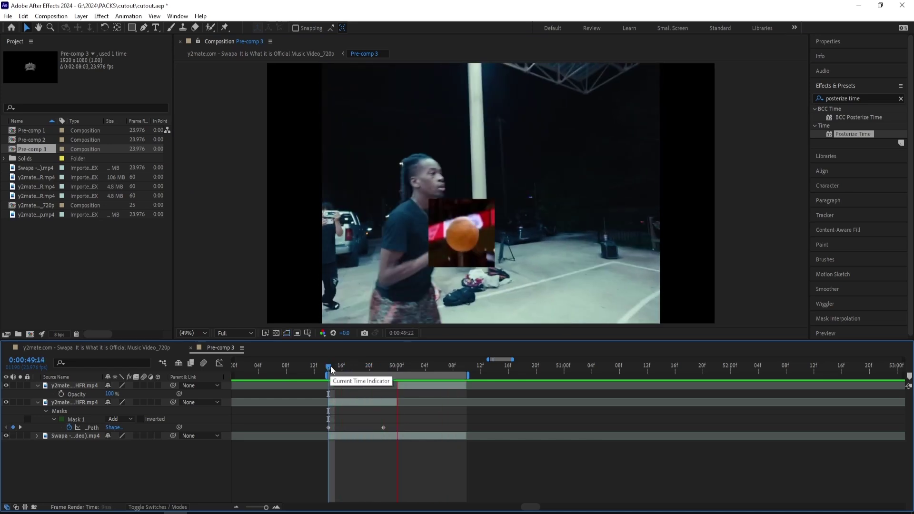
left_click(395, 367)
mouse_move(395, 369)
left_mouse_down()
mouse_move(461, 372)
mouse_move(397, 364)
left_mouse_up()
left_click(442, 386)
left_click(415, 365)
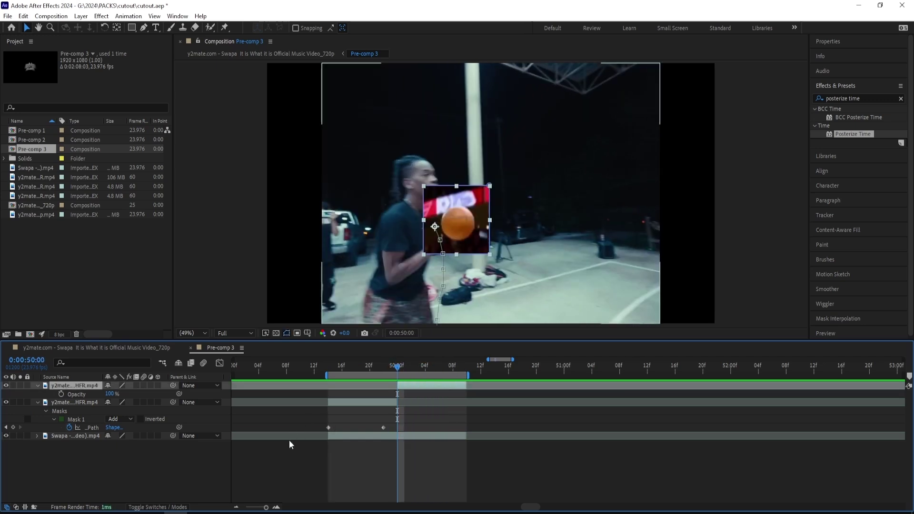
Step: Duplicate the Swapa footage layer, place the copy above all other layers and split it at 0:00:49:22
left_click(96, 434)
key("ctrl+d")
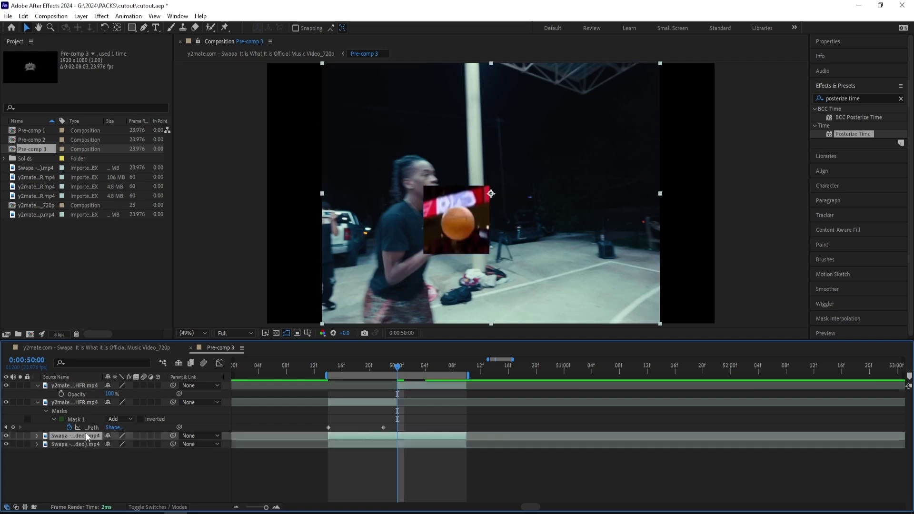
left_click_drag(89, 435, 99, 376)
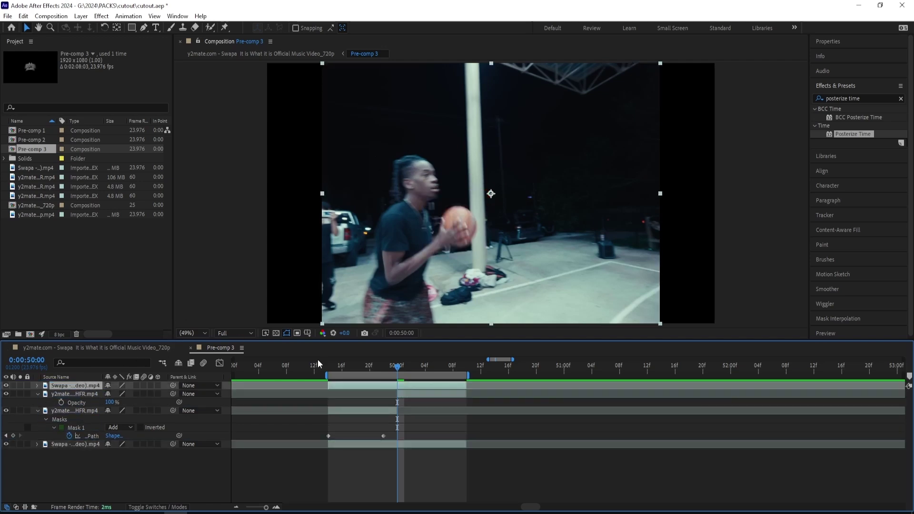
left_click(383, 366)
key("ctrl+shift+d")
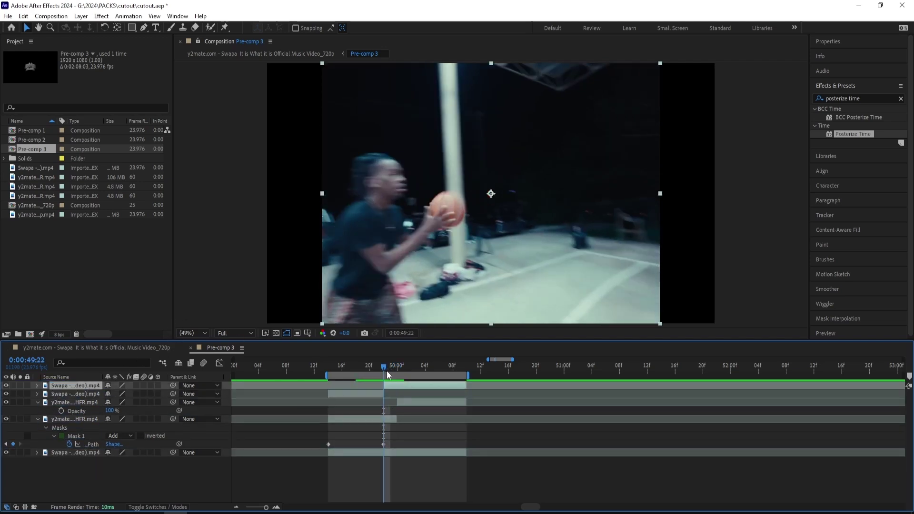
Step: Isolate the hand and forearm with the Roto Brush on the footage copy starting at 0:00:49:22, excluding the basketball, and propagate the selection forward
left_click(210, 28)
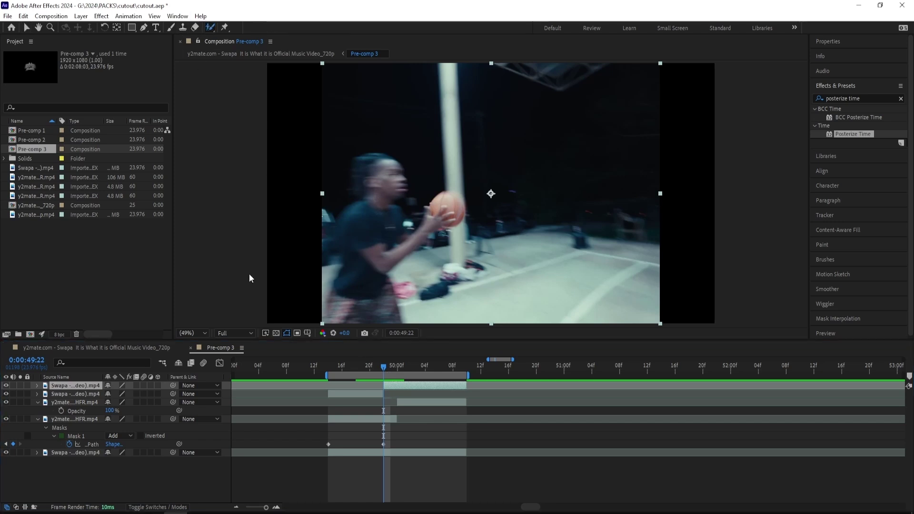
left_click(234, 333)
left_click(238, 357)
double_click(413, 390)
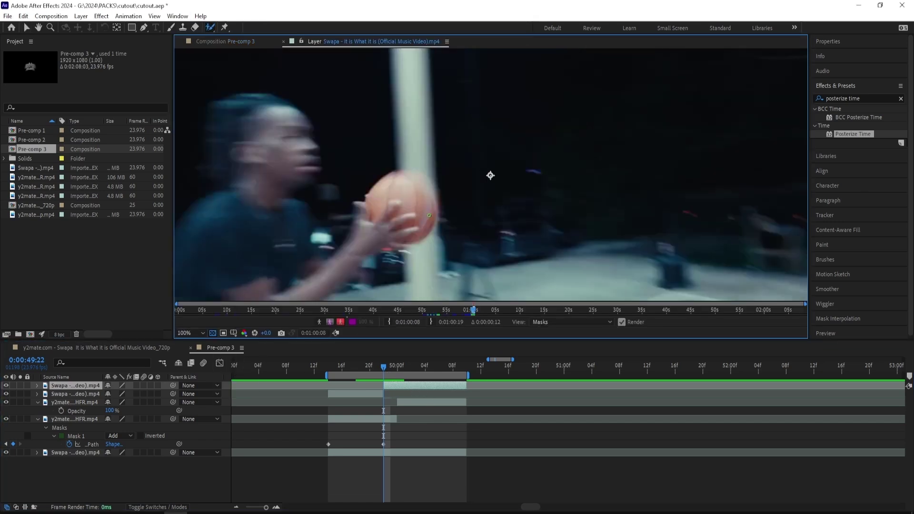
mouse_move(403, 164)
left_mouse_down()
mouse_move(399, 202)
mouse_move(432, 166)
left_mouse_up()
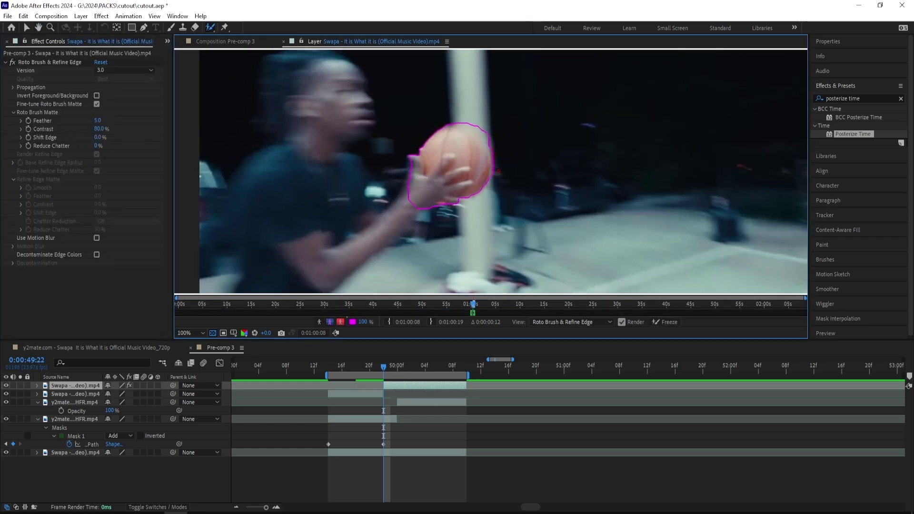
mouse_move(501, 169)
left_mouse_down()
mouse_move(458, 136)
mouse_move(421, 133)
left_mouse_up()
left_click_drag(430, 170, 431, 111)
mouse_move(472, 172)
left_mouse_down()
mouse_move(452, 168)
mouse_move(484, 147)
mouse_move(457, 172)
mouse_move(447, 161)
mouse_move(439, 168)
mouse_move(416, 161)
left_mouse_up()
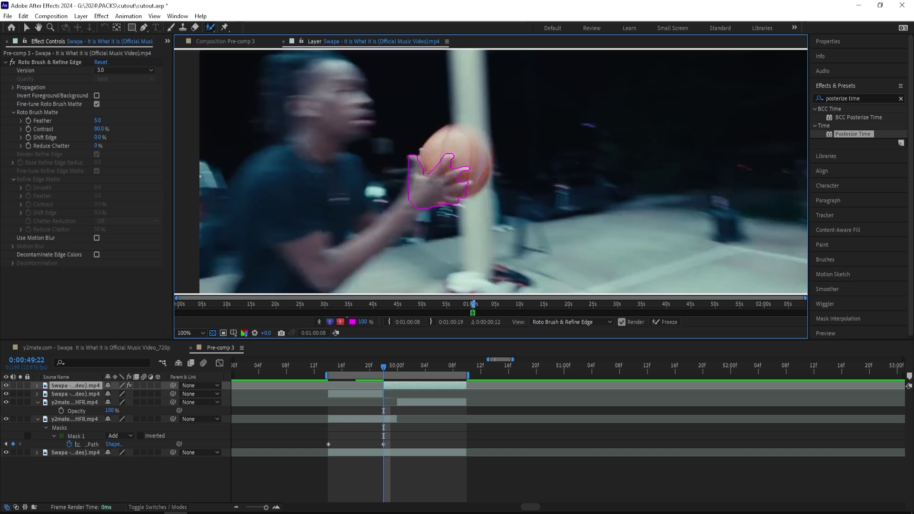
left_click_drag(412, 203, 395, 221)
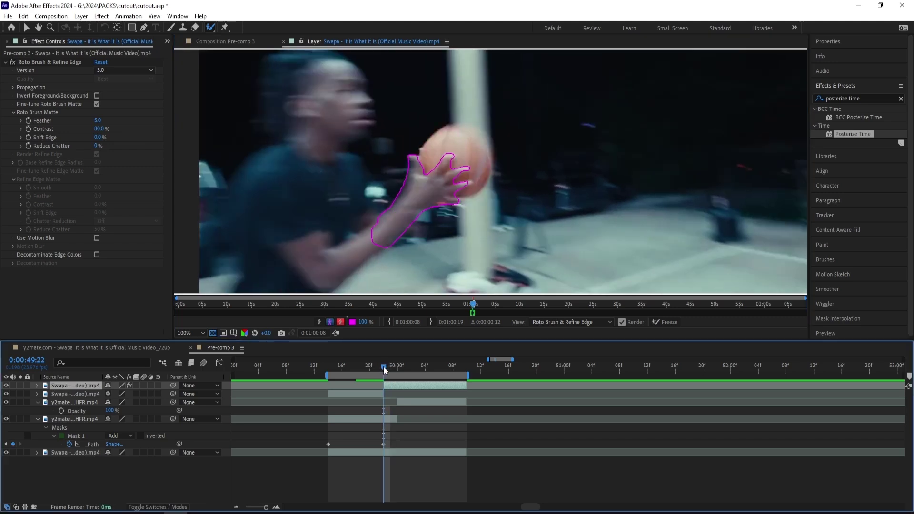
left_click_drag(384, 371, 389, 370)
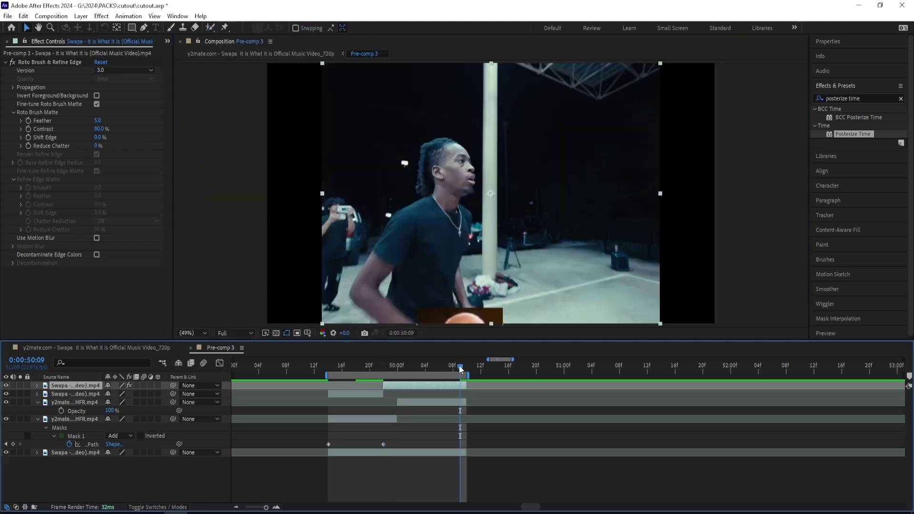
Step: Check the hand cutout at 0:00:50:04 and apply the Refine Soft Matte effect to its layer
left_click_drag(460, 367, 426, 366)
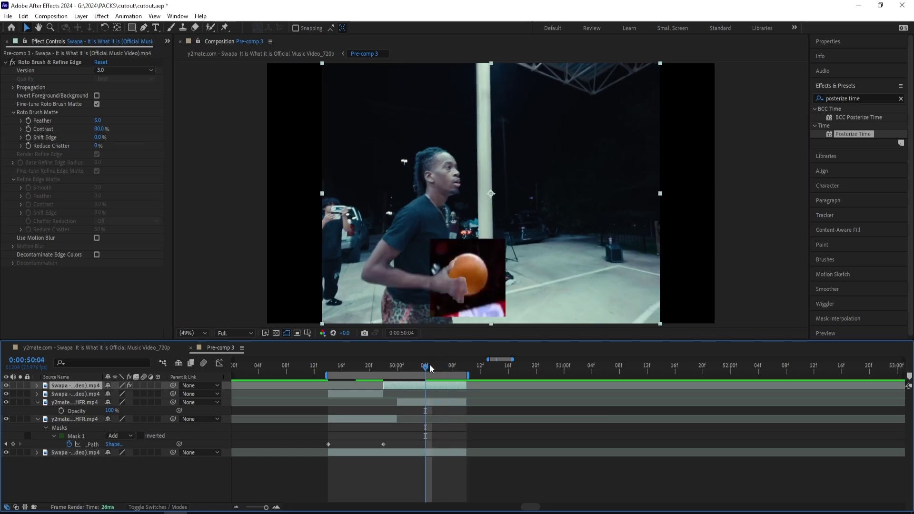
scroll(453, 267, "up", 4)
left_click_drag(451, 198, 541, 182)
scroll(542, 182, "down", 4)
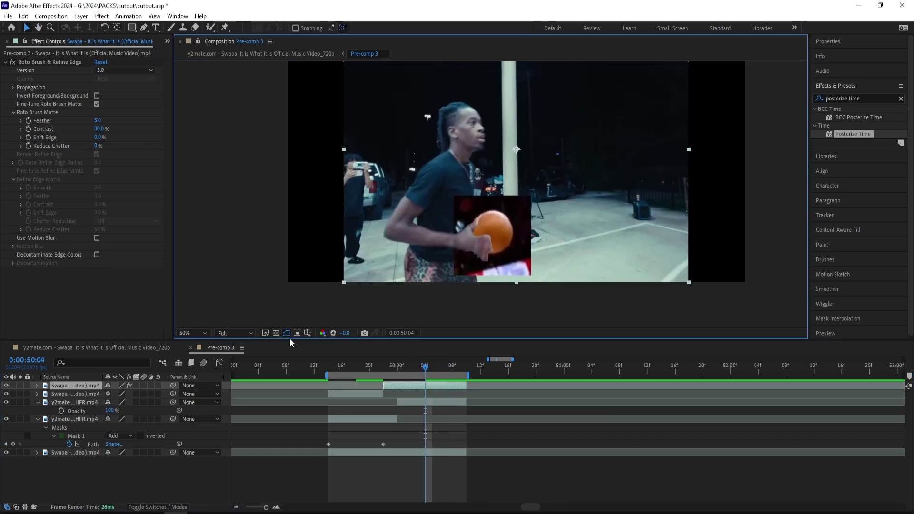
left_click(192, 333)
left_click(190, 157)
key("ctrl+f")
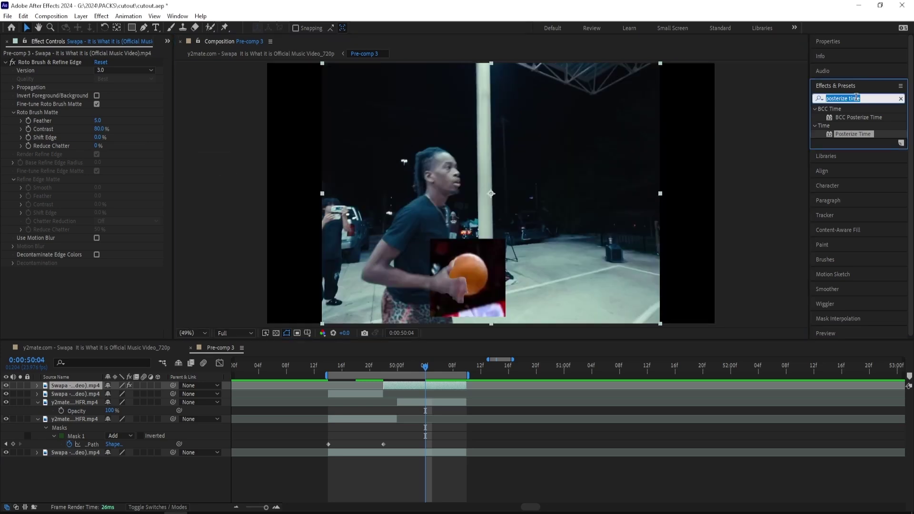
type("refine soft")
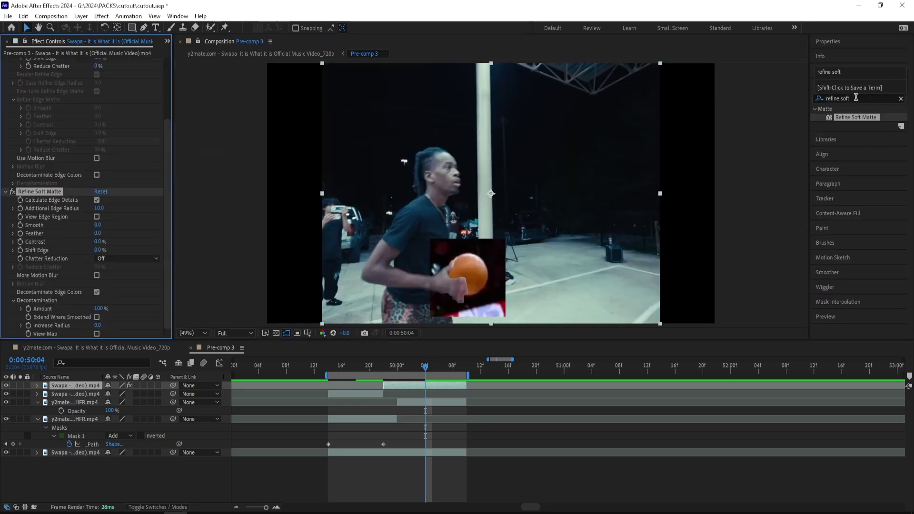
double_click(855, 117)
Step: Set the Refine Soft Matte additional edge radius to 4.4 and feather to 6.9
scroll(465, 204, "up", 4)
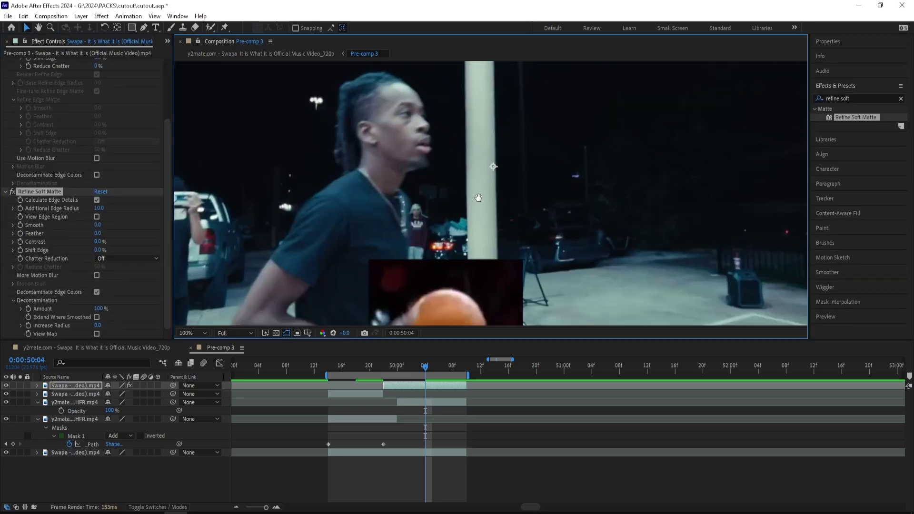
left_click_drag(455, 143, 463, 135)
left_click_drag(98, 208, 54, 208)
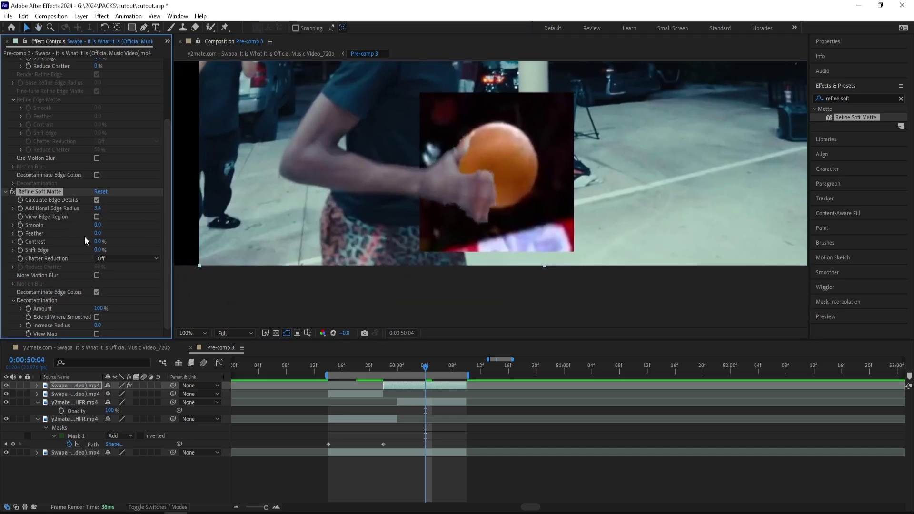
left_click_drag(97, 209, 111, 235)
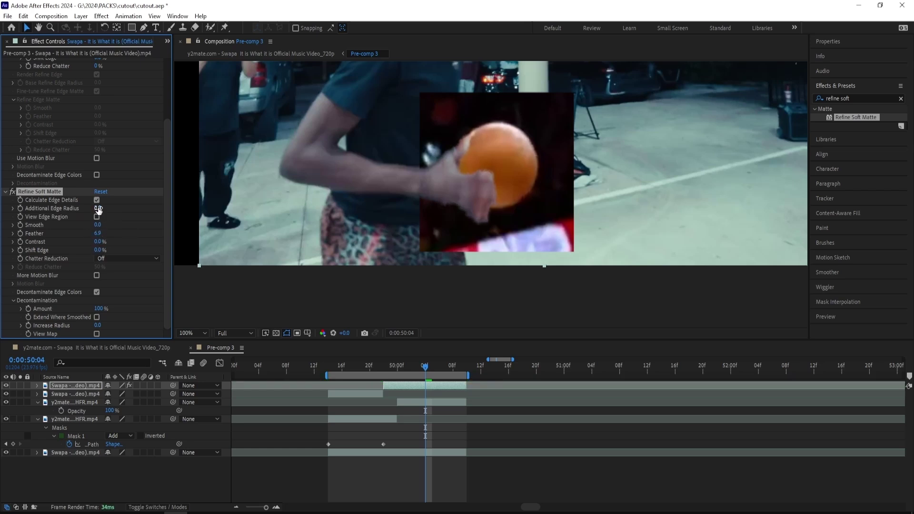
left_click_drag(97, 208, 107, 209)
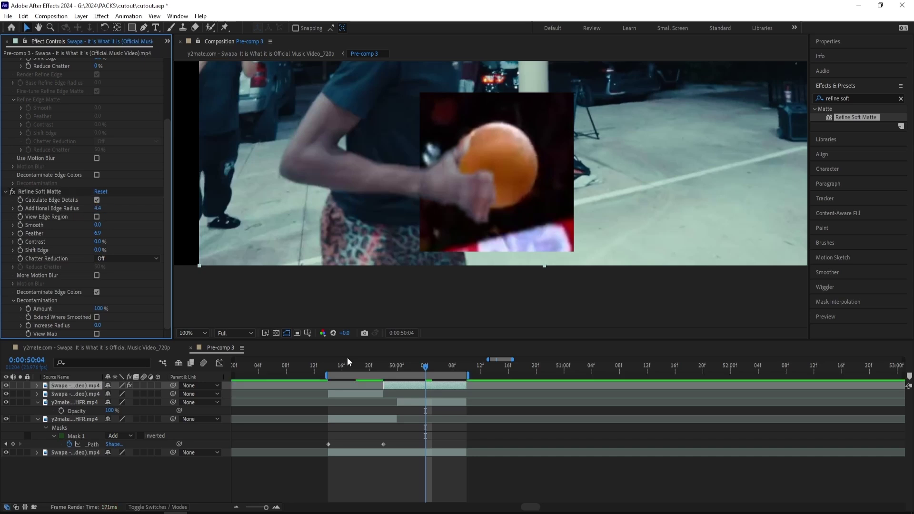
Step: Judge the hand's edge at 0:00:50:03 and set Refine Soft Matte's feather to 5.8 and shift edge to -29%
left_click(412, 370)
left_click_drag(412, 370, 419, 370)
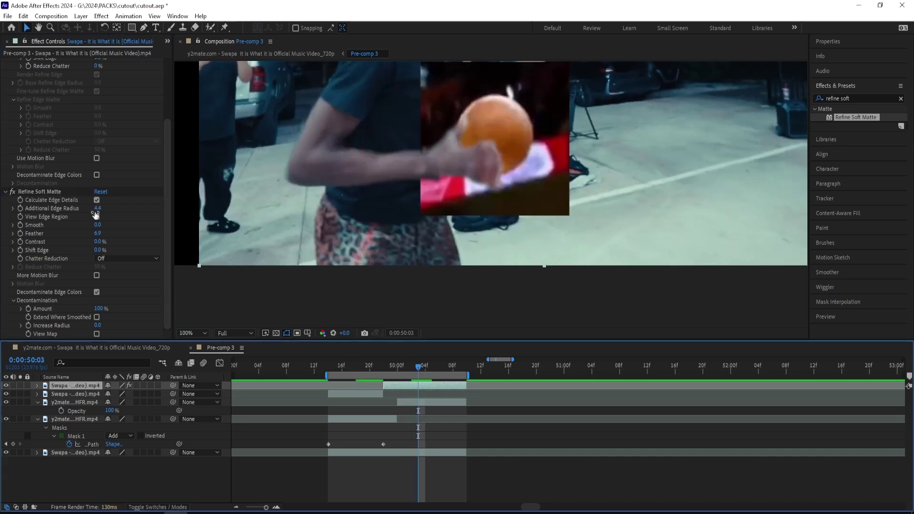
left_click_drag(98, 233, 93, 233)
left_click_drag(376, 243, 365, 279)
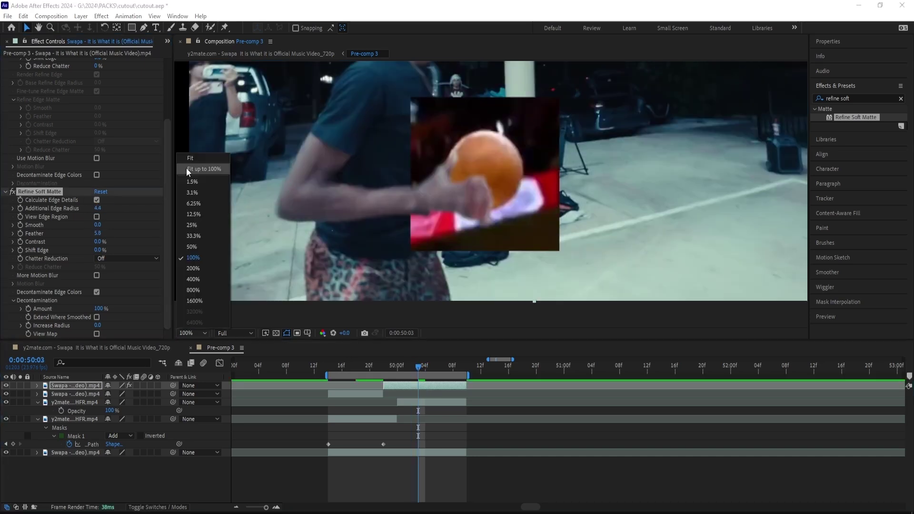
key("shift+slash")
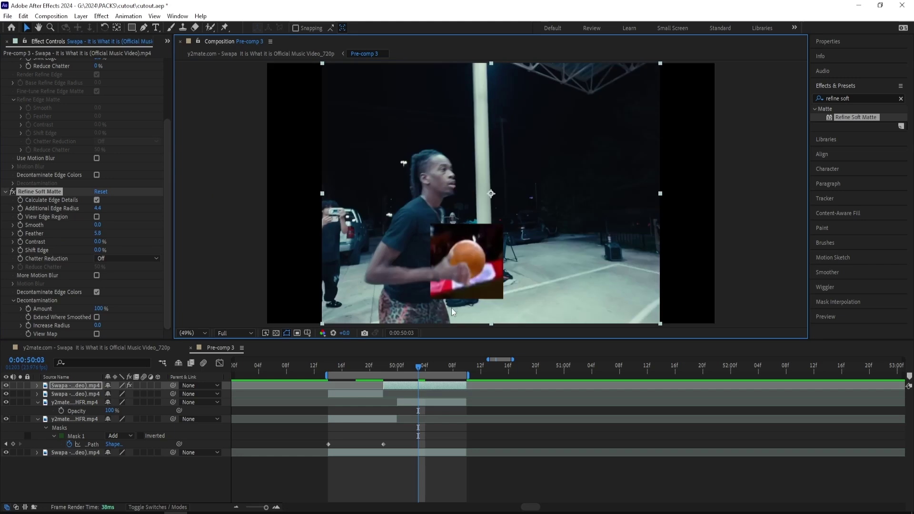
left_click(13, 195)
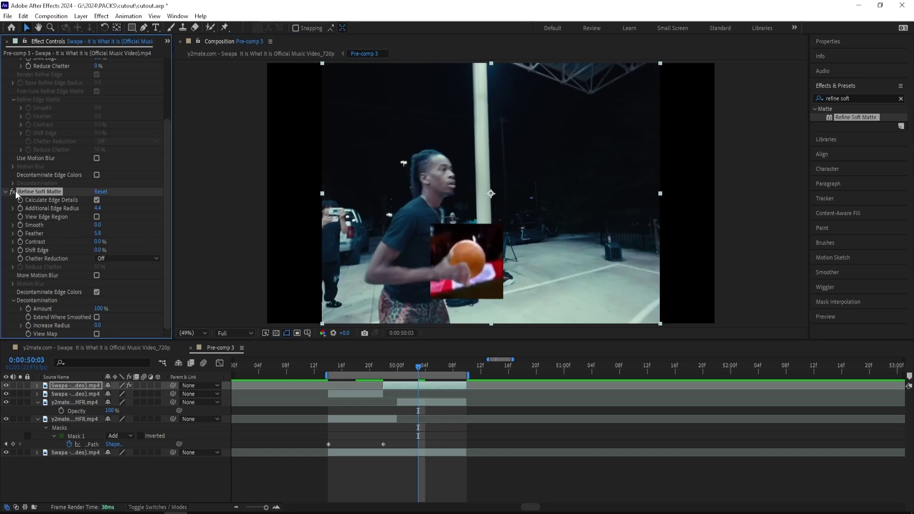
left_click_drag(94, 249, 89, 250)
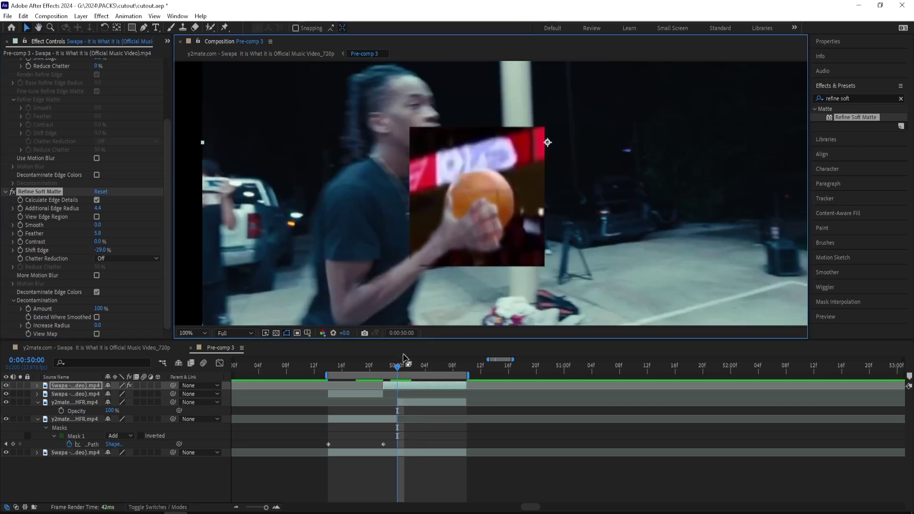
Step: Keyframe the second ball clip's mask expansion at 0:00:50:00 and set it to -13 pixels
left_click_drag(396, 371, 394, 374)
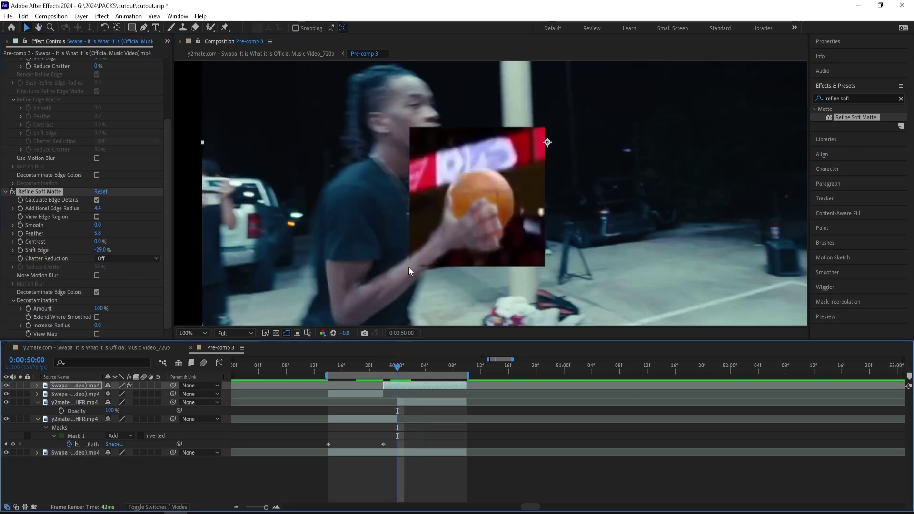
scroll(423, 260, "up", 2)
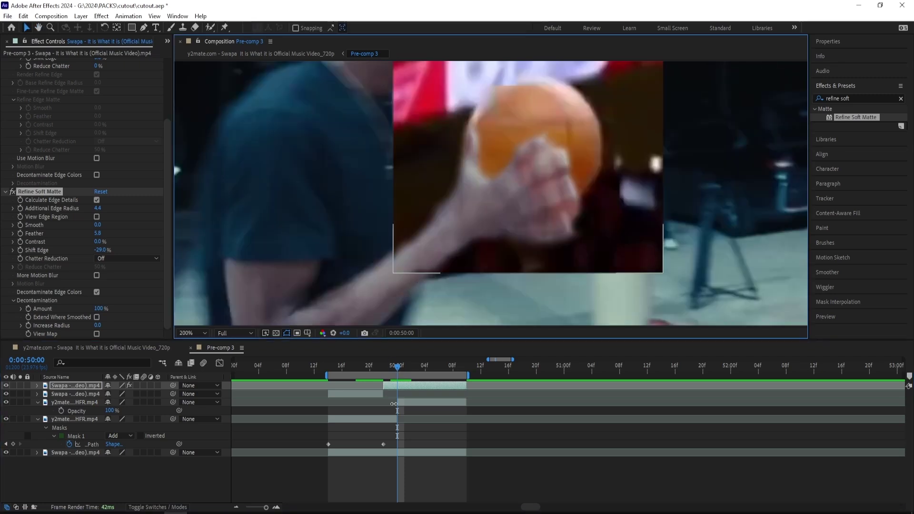
left_click(394, 404)
key("m")
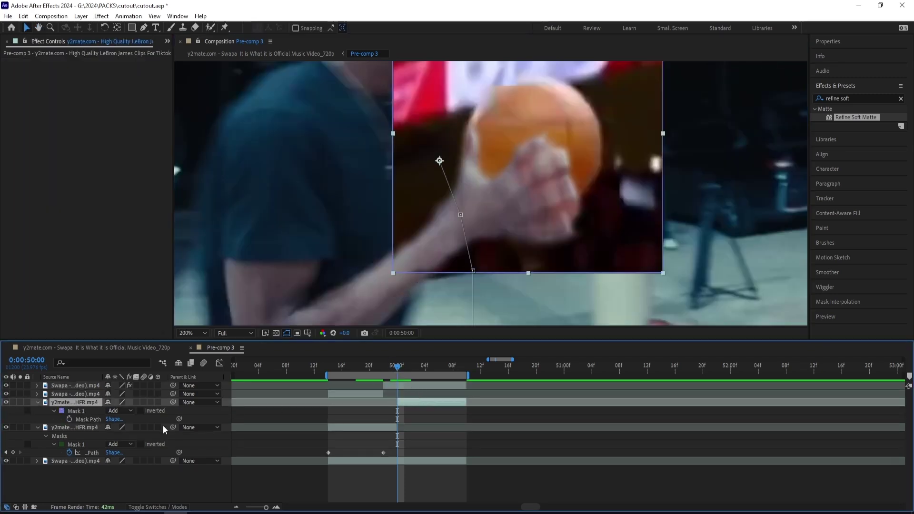
key("m")
key("m")
key("comma")
left_click(69, 444)
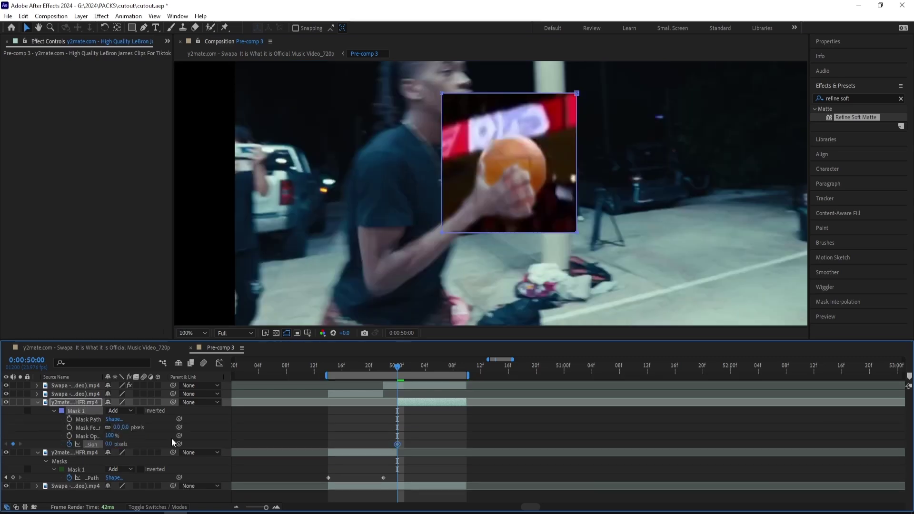
left_click_drag(109, 446, 102, 444)
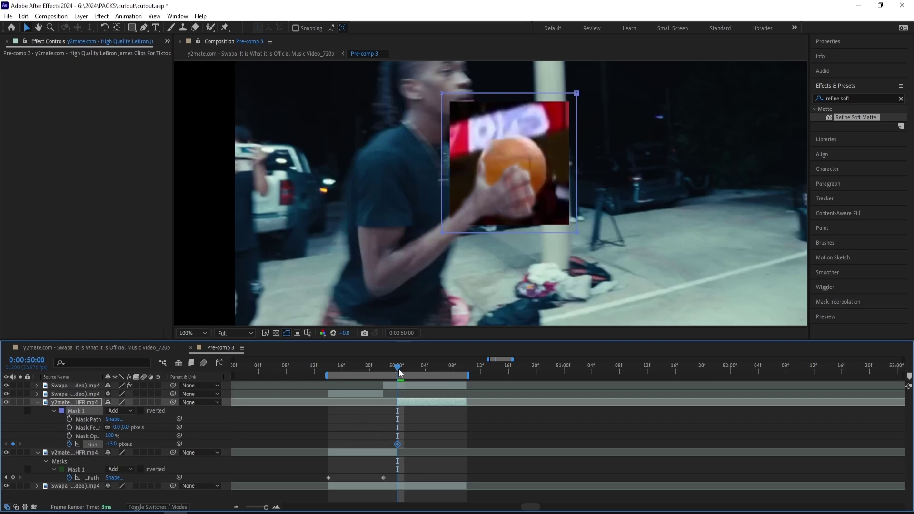
Step: Keyframe the second ball clip's mask path at 0:00:50:00 and adjust the mask's shape around the ball at 0:00:50:01
left_click_drag(398, 372, 405, 373)
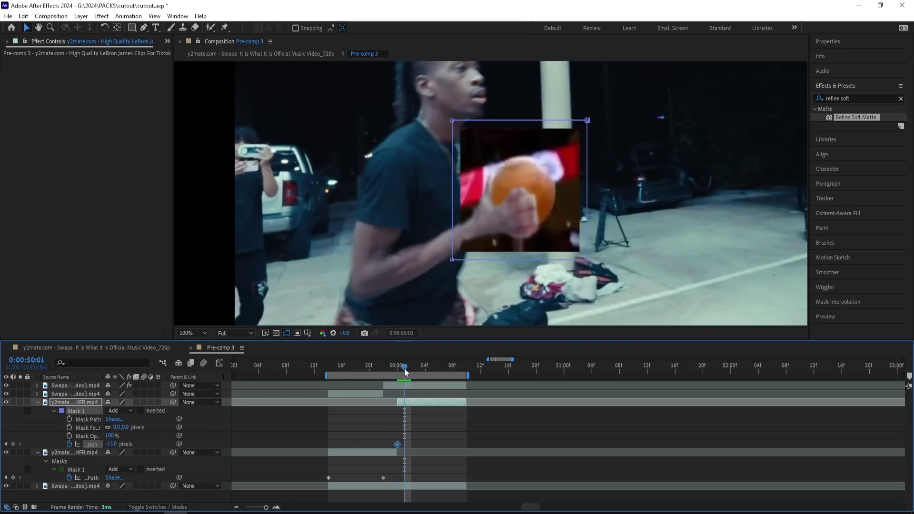
left_click(69, 419)
left_click_drag(402, 420, 397, 420)
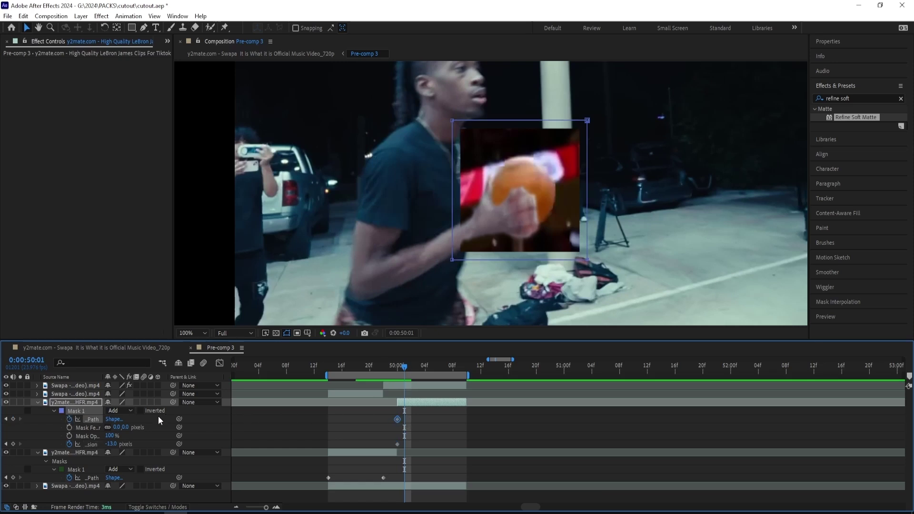
left_click(85, 398)
left_click_drag(453, 120, 458, 121)
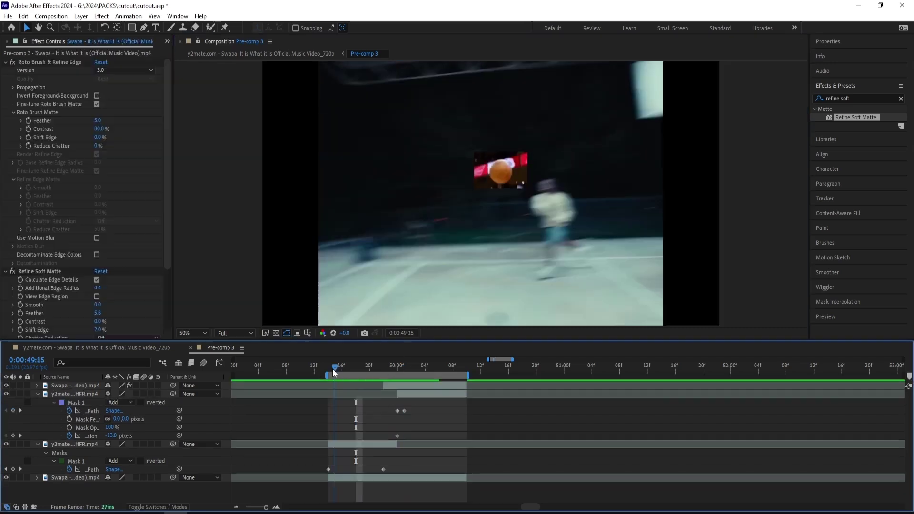
Step: Preview the ball composite from 0:00:49:14 and create an adjustment layer above all layers in Pre-comp 3
left_click_drag(332, 372, 328, 374)
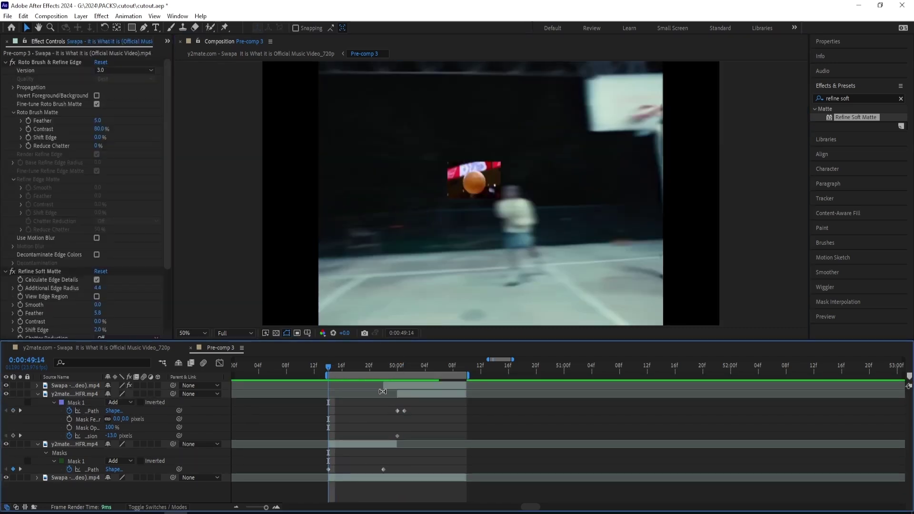
key("space")
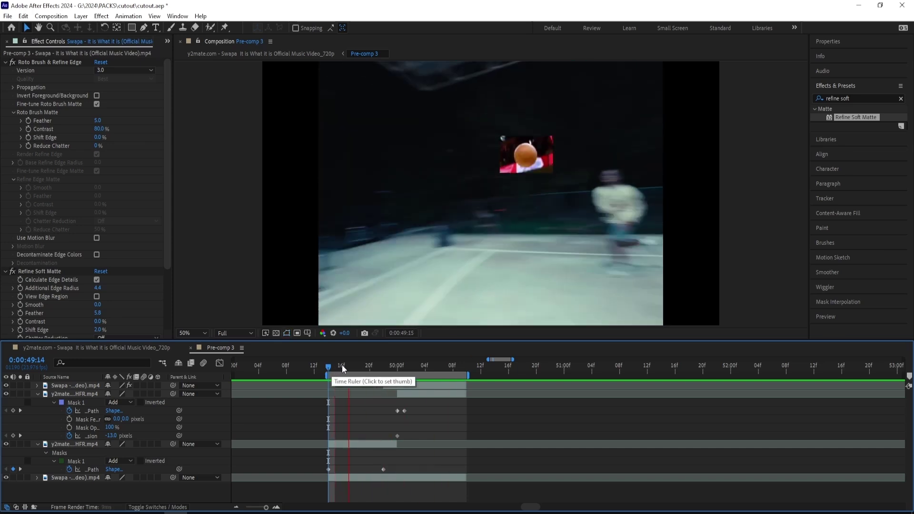
left_click_drag(401, 367, 358, 379)
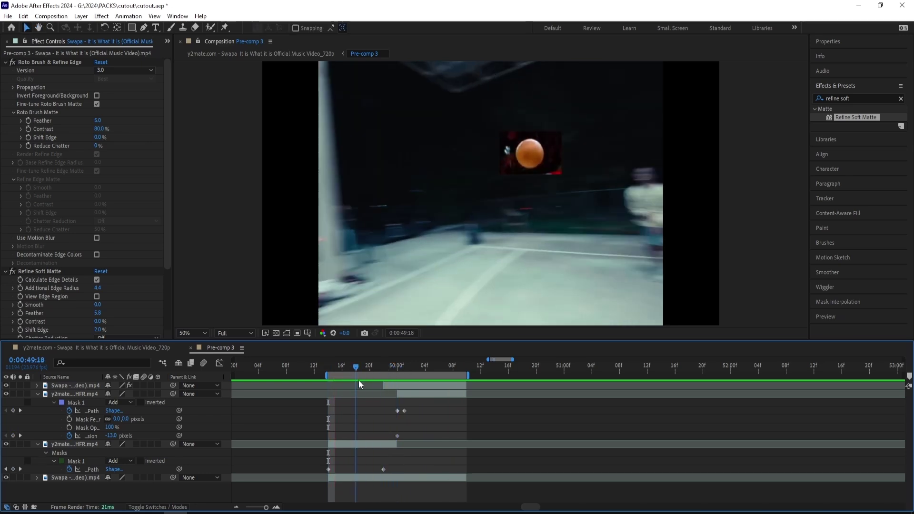
left_click(143, 444)
left_click_drag(350, 367, 342, 367)
right_click(522, 424)
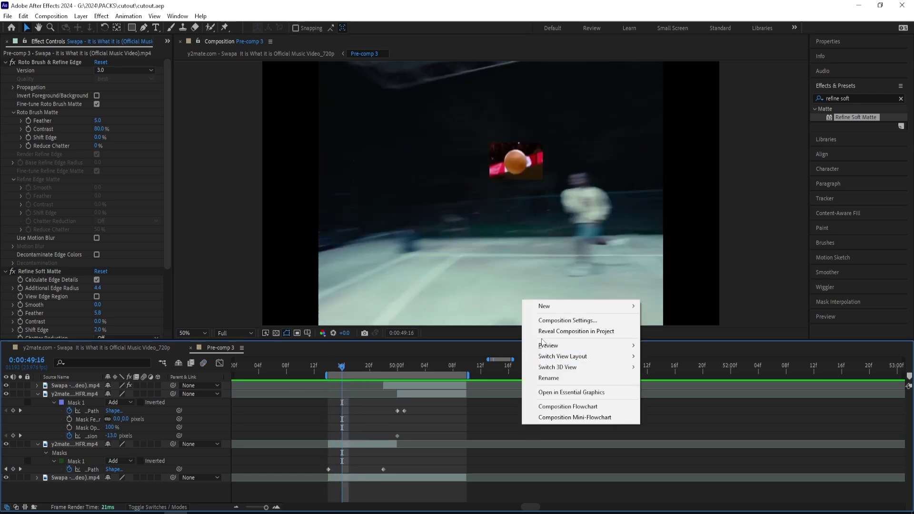
mouse_move(553, 304)
left_click(653, 386)
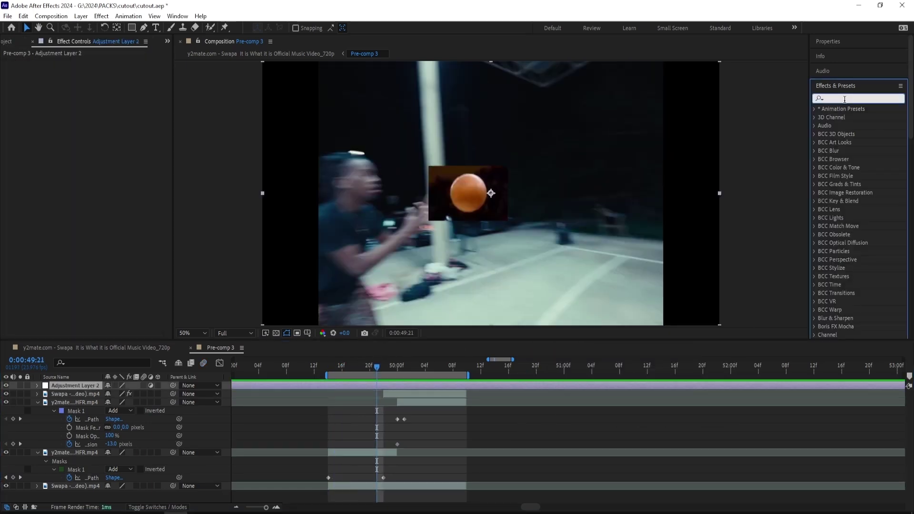
Step: Apply the Color Correction Tint effect to the new adjustment layer
left_click(844, 99)
type("tint")
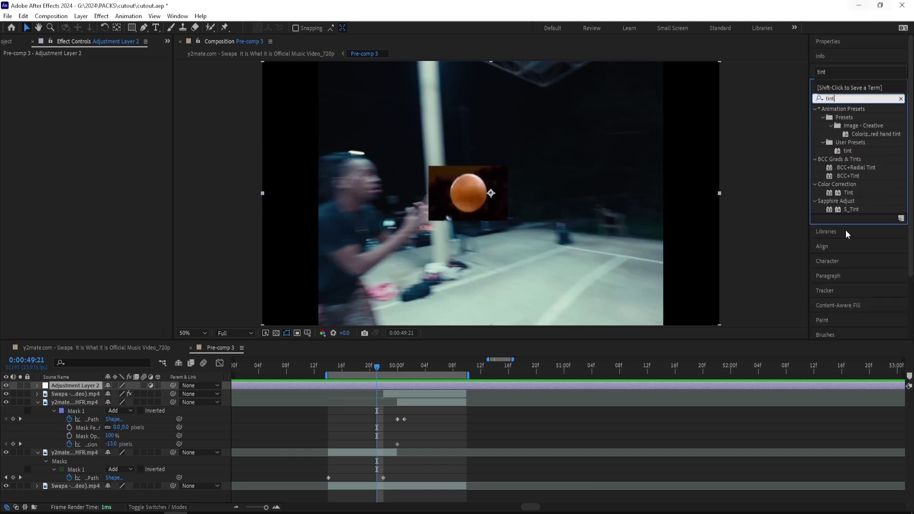
left_click(850, 193)
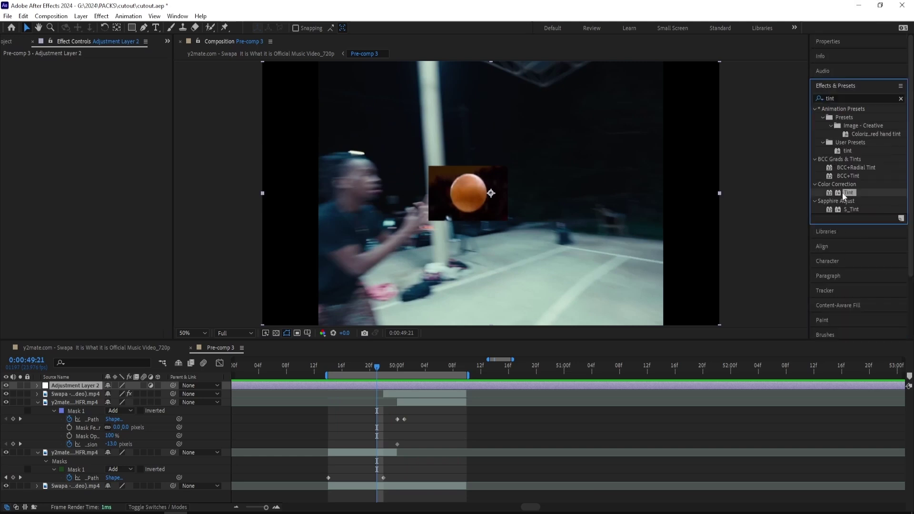
left_click_drag(851, 202, 428, 385)
Step: Apply the Add Grain effect to the adjustment layer and set its viewing mode to Final Output
left_click(838, 94)
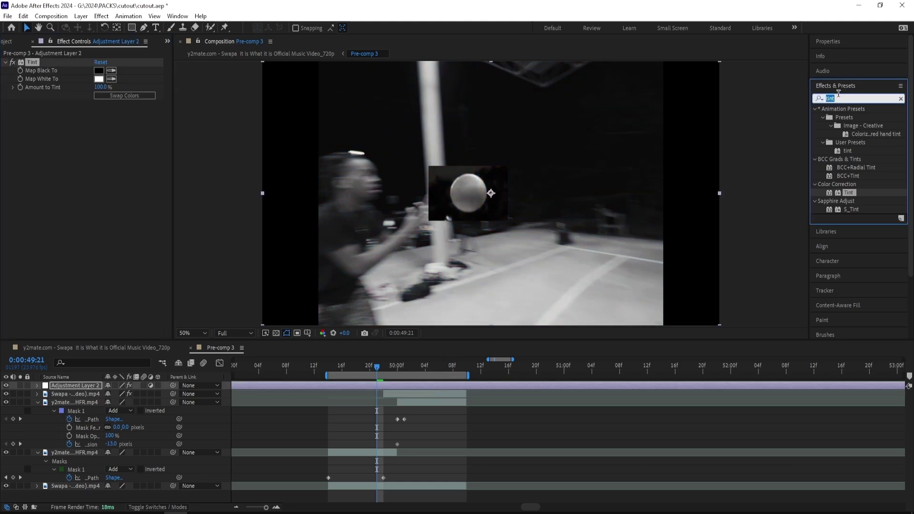
type("add gra")
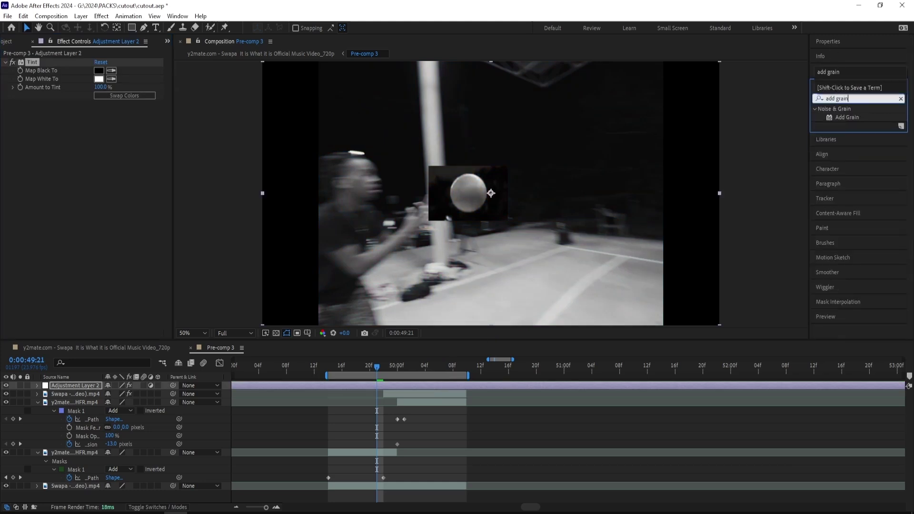
key("Return")
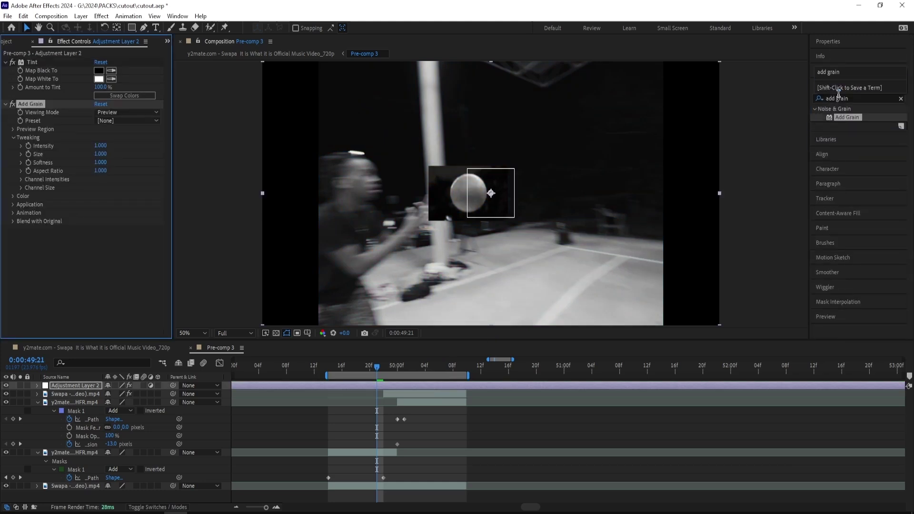
left_click(141, 121)
left_click(138, 114)
left_click(136, 143)
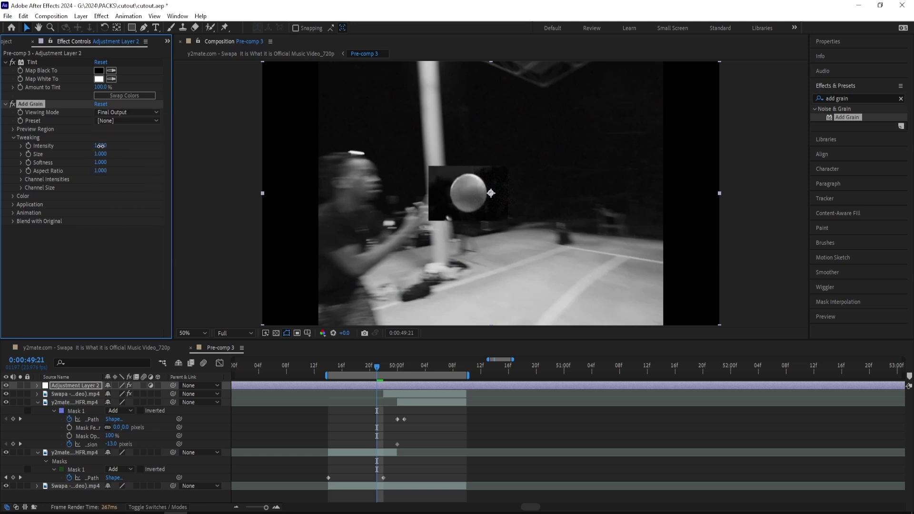
Step: Set the Add Grain effect's intensity to 0.5
left_click_drag(100, 147, 102, 146)
left_click(113, 157)
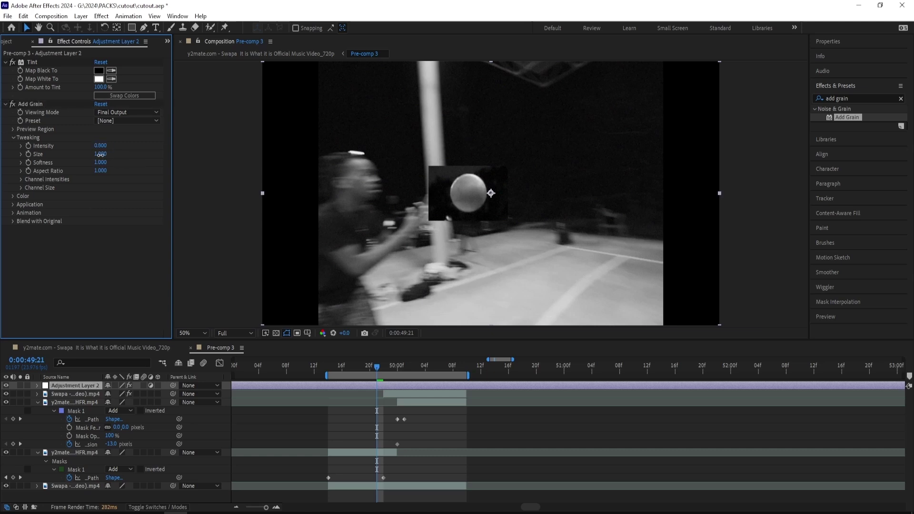
left_click(100, 146)
type("0.5")
key("Return")
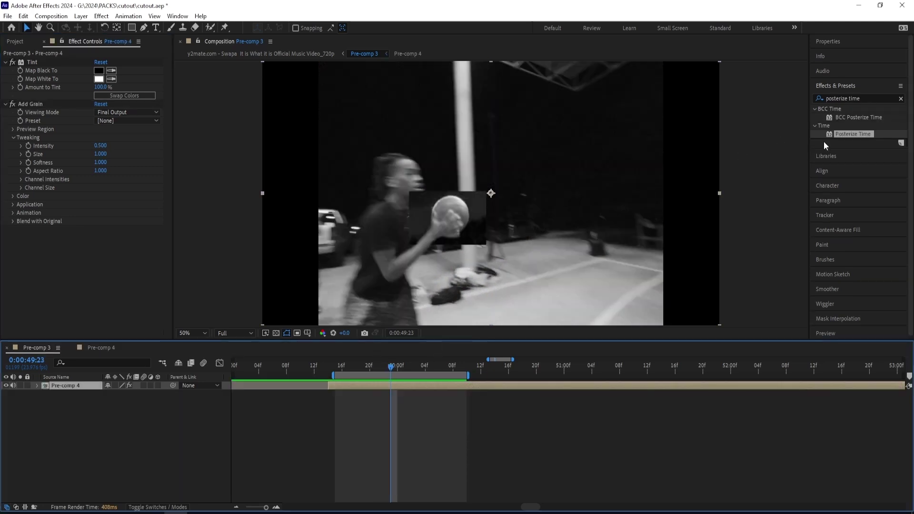
Step: Apply the Posterize Time effect to the Pre-comp 4 layer and set its frame rate to 12
left_click_drag(841, 136, 478, 384)
left_click_drag(393, 370, 369, 369)
type("12")
key("Return")
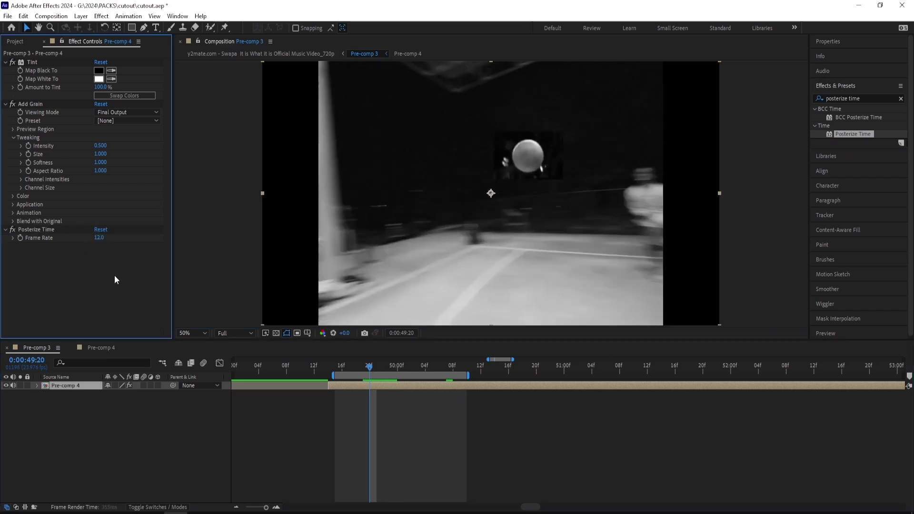
Step: Play back the finished black-and-white composite from 0:00:49:15 and save the project
left_click_drag(369, 370, 341, 372)
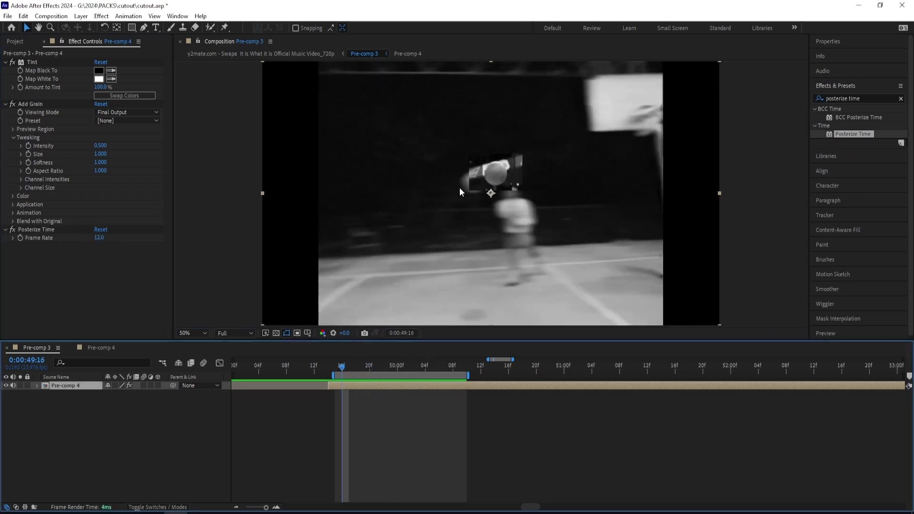
mouse_move(343, 369)
left_mouse_down()
mouse_move(444, 366)
mouse_move(341, 370)
left_mouse_up()
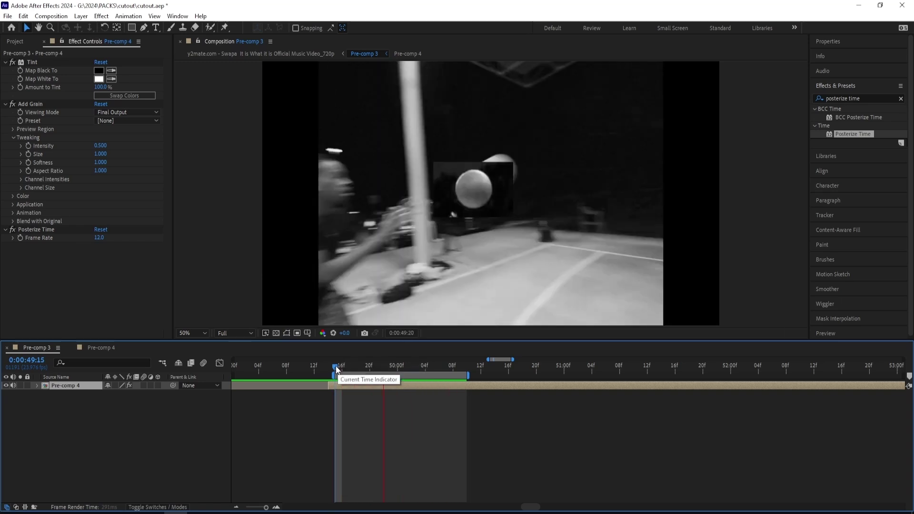
key("ctrl+s")
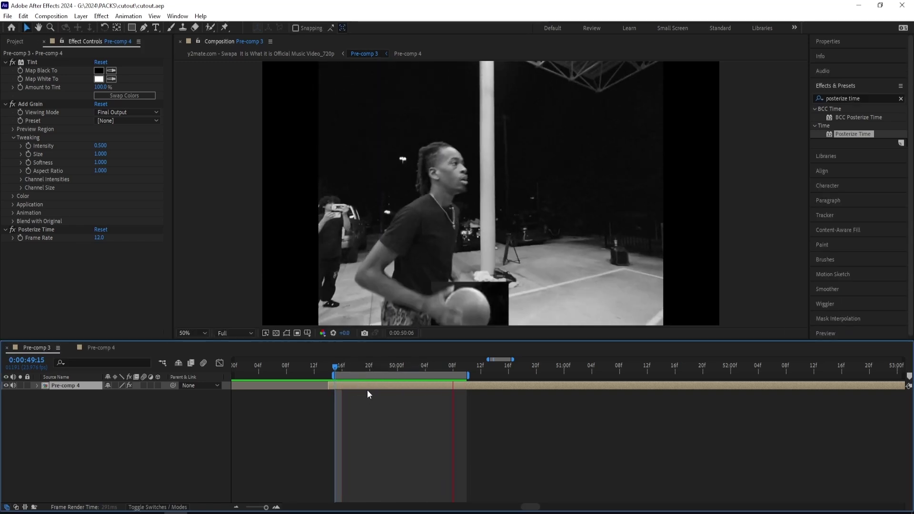